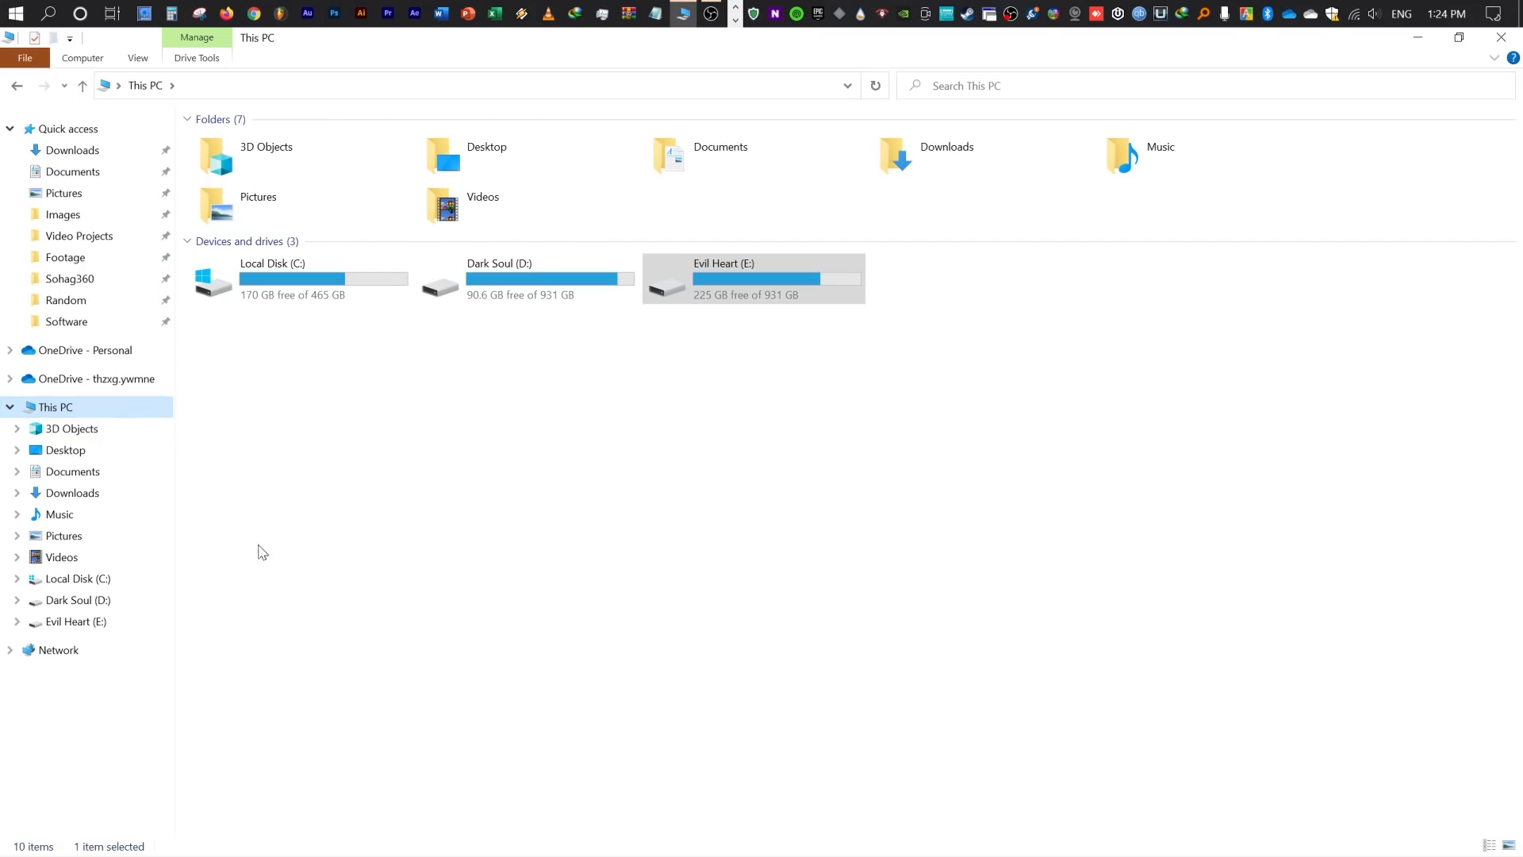
- Paste the copied Singapore folder into the Pictures folder
click(97, 545)
right_click(423, 417)
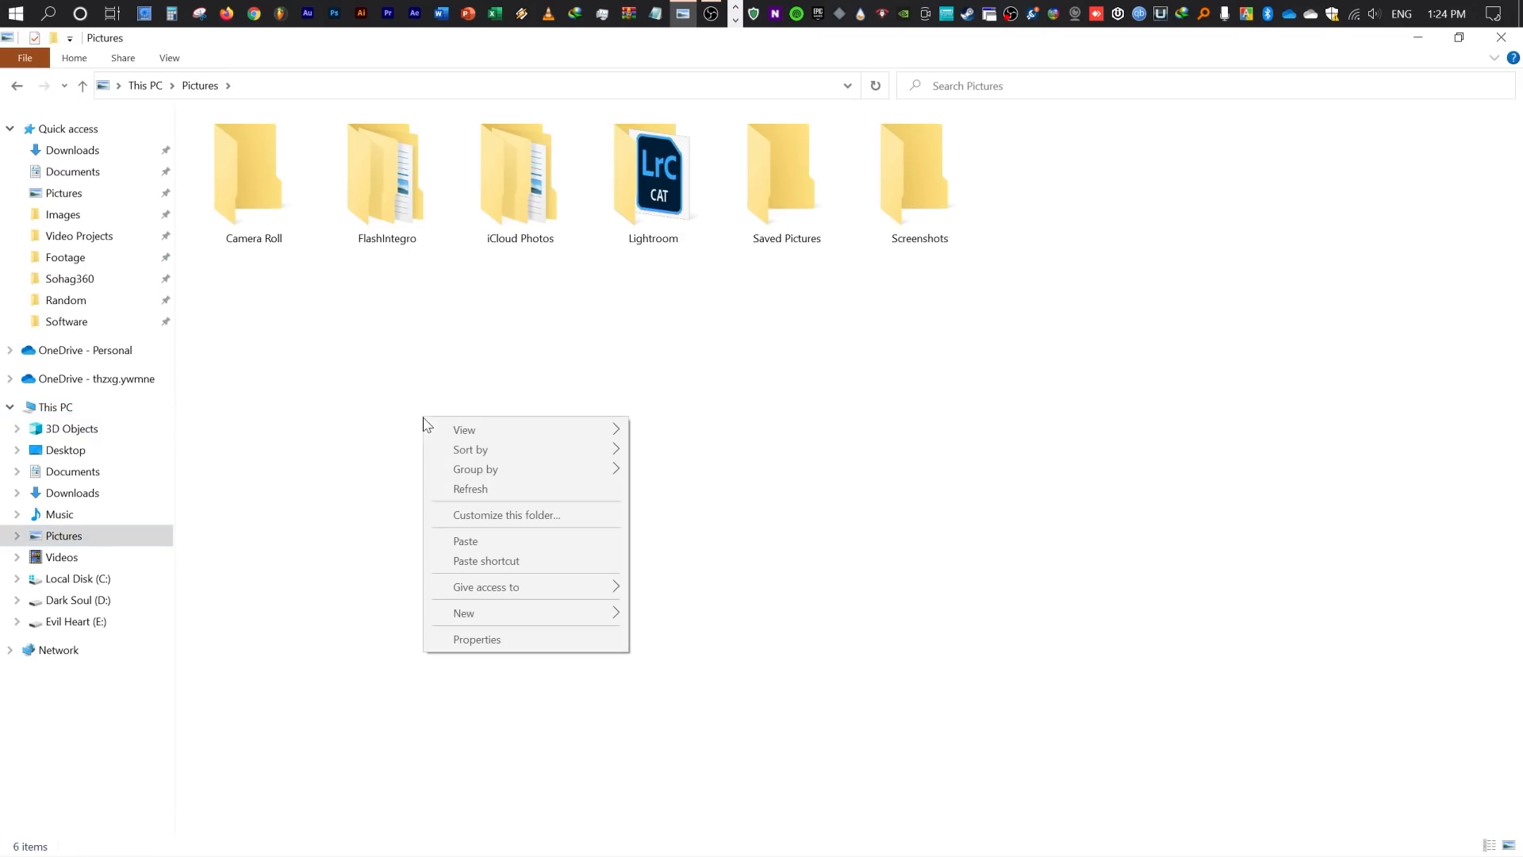
click(463, 535)
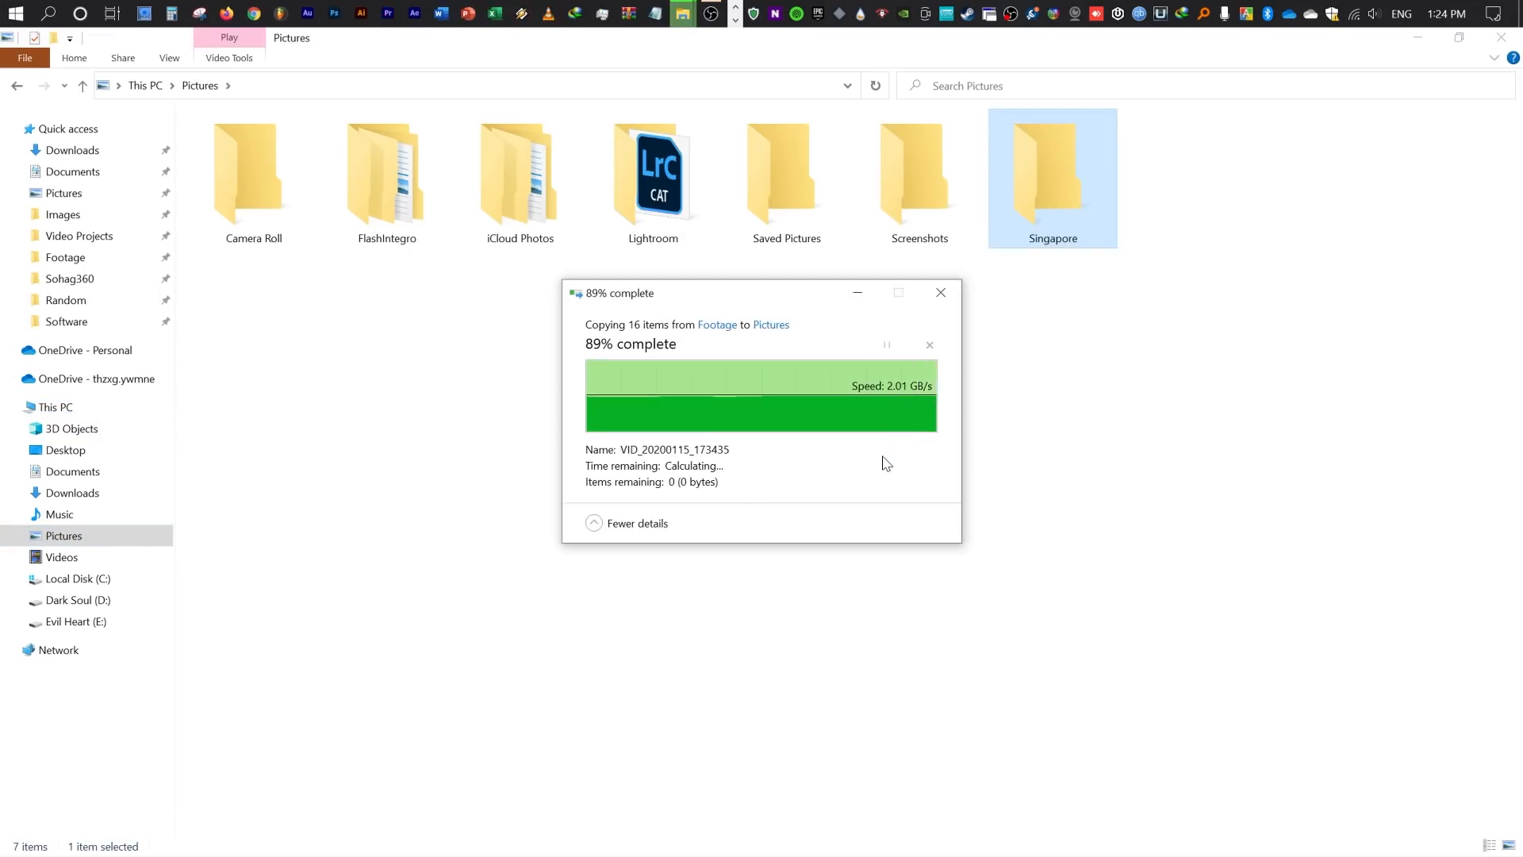
click(1085, 301)
- Open the Singapore folder in Pictures to check its video files, and return to the Pictures folder
click(1055, 229)
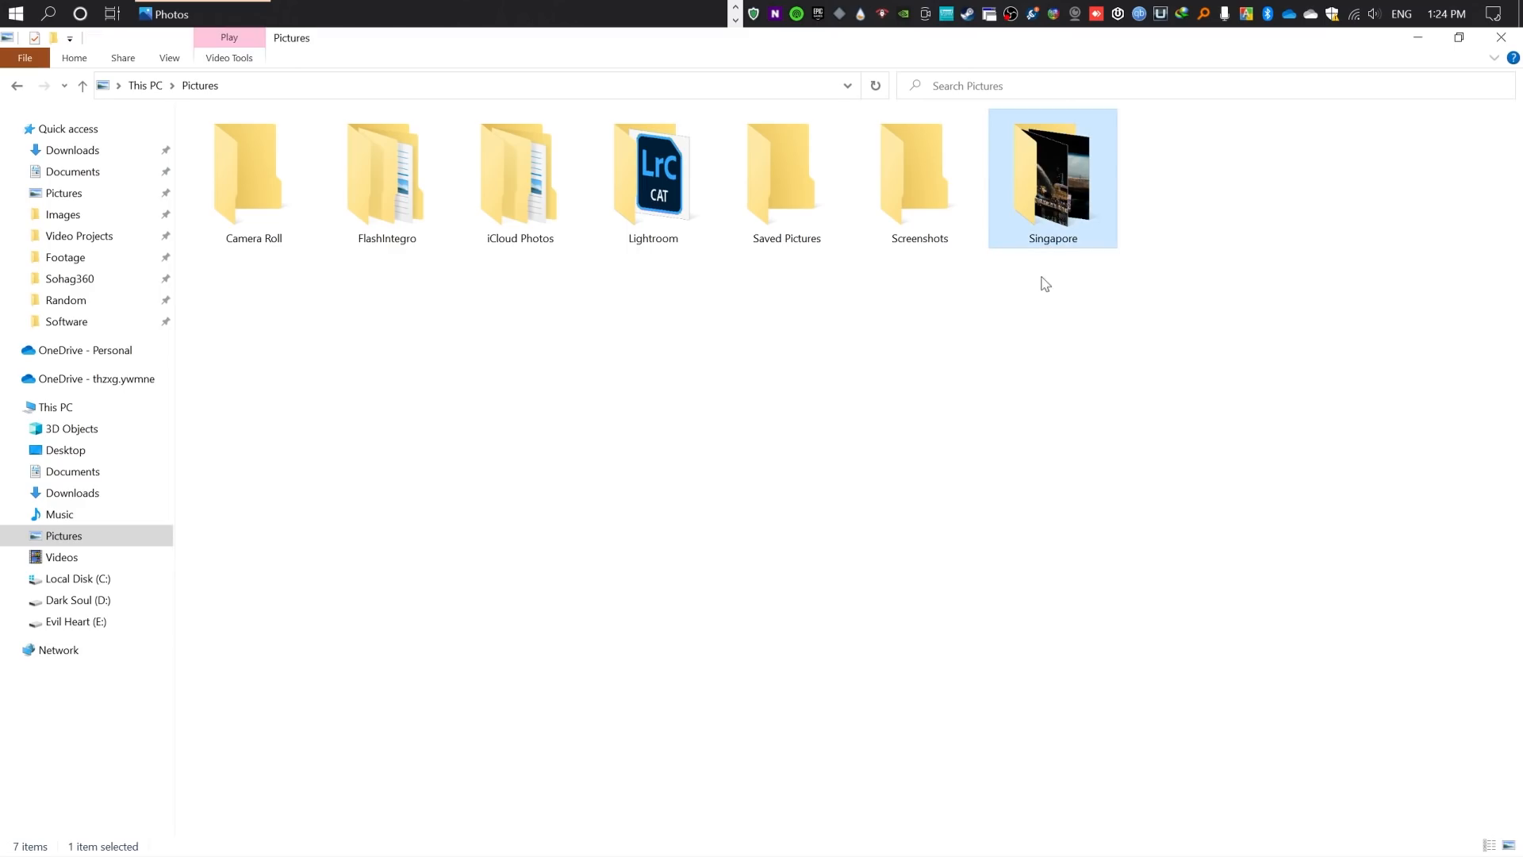
double_click(1056, 221)
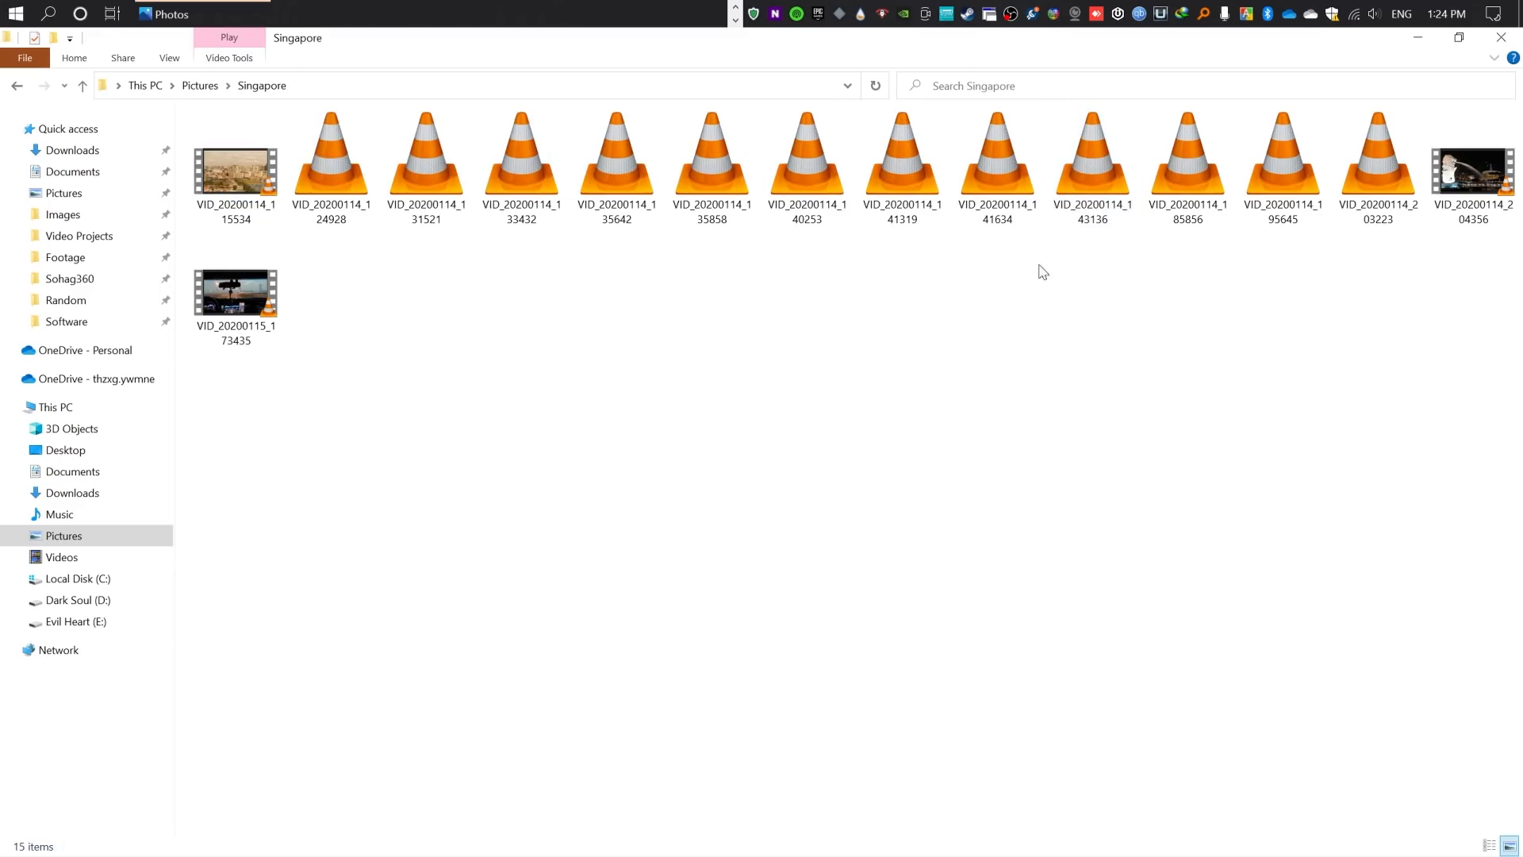
click(17, 86)
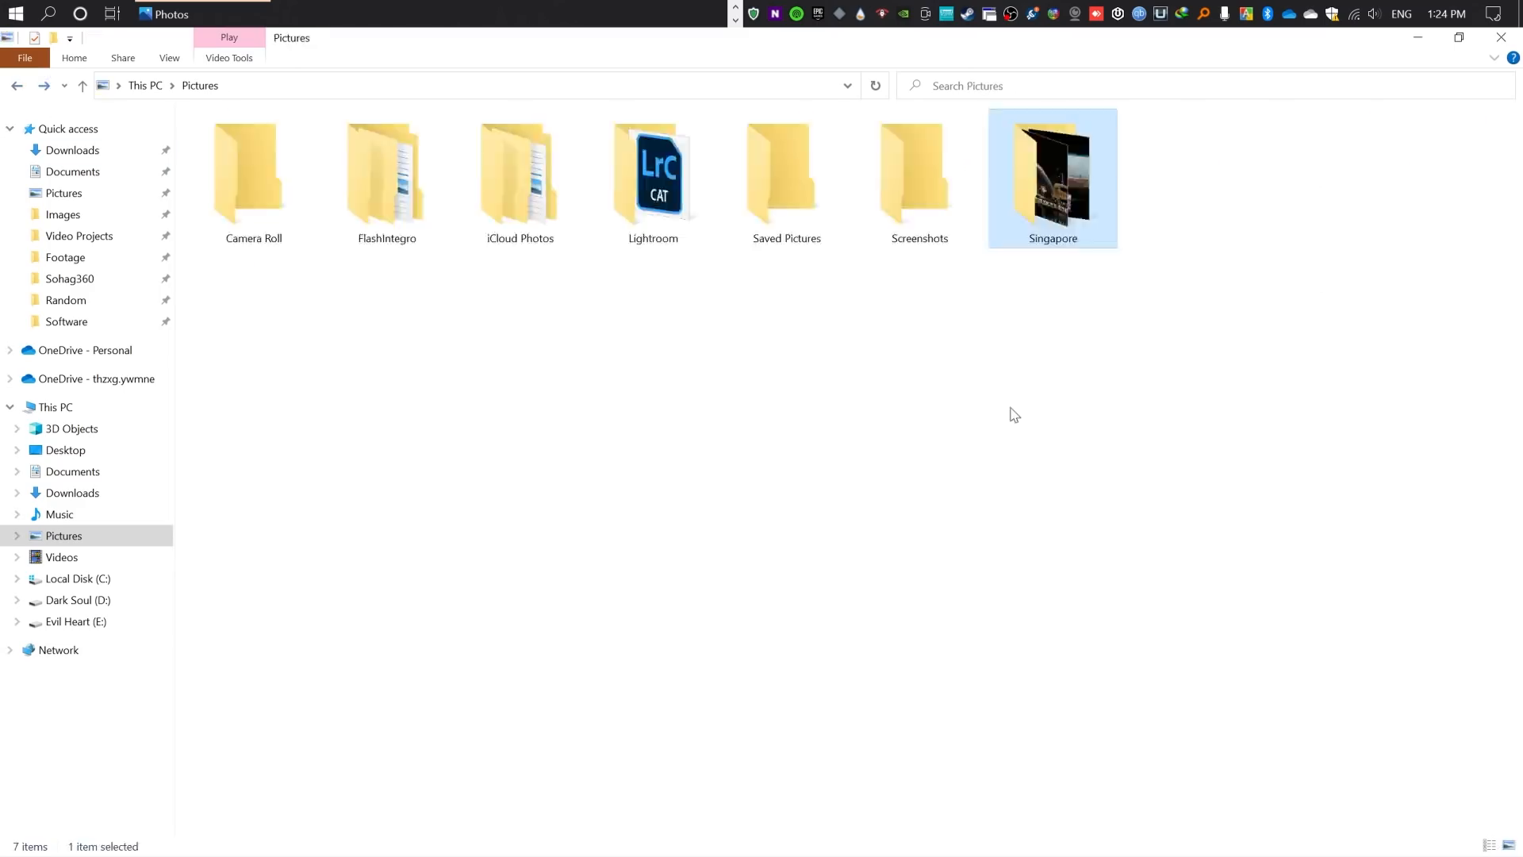
click(692, 386)
right_click(856, 381)
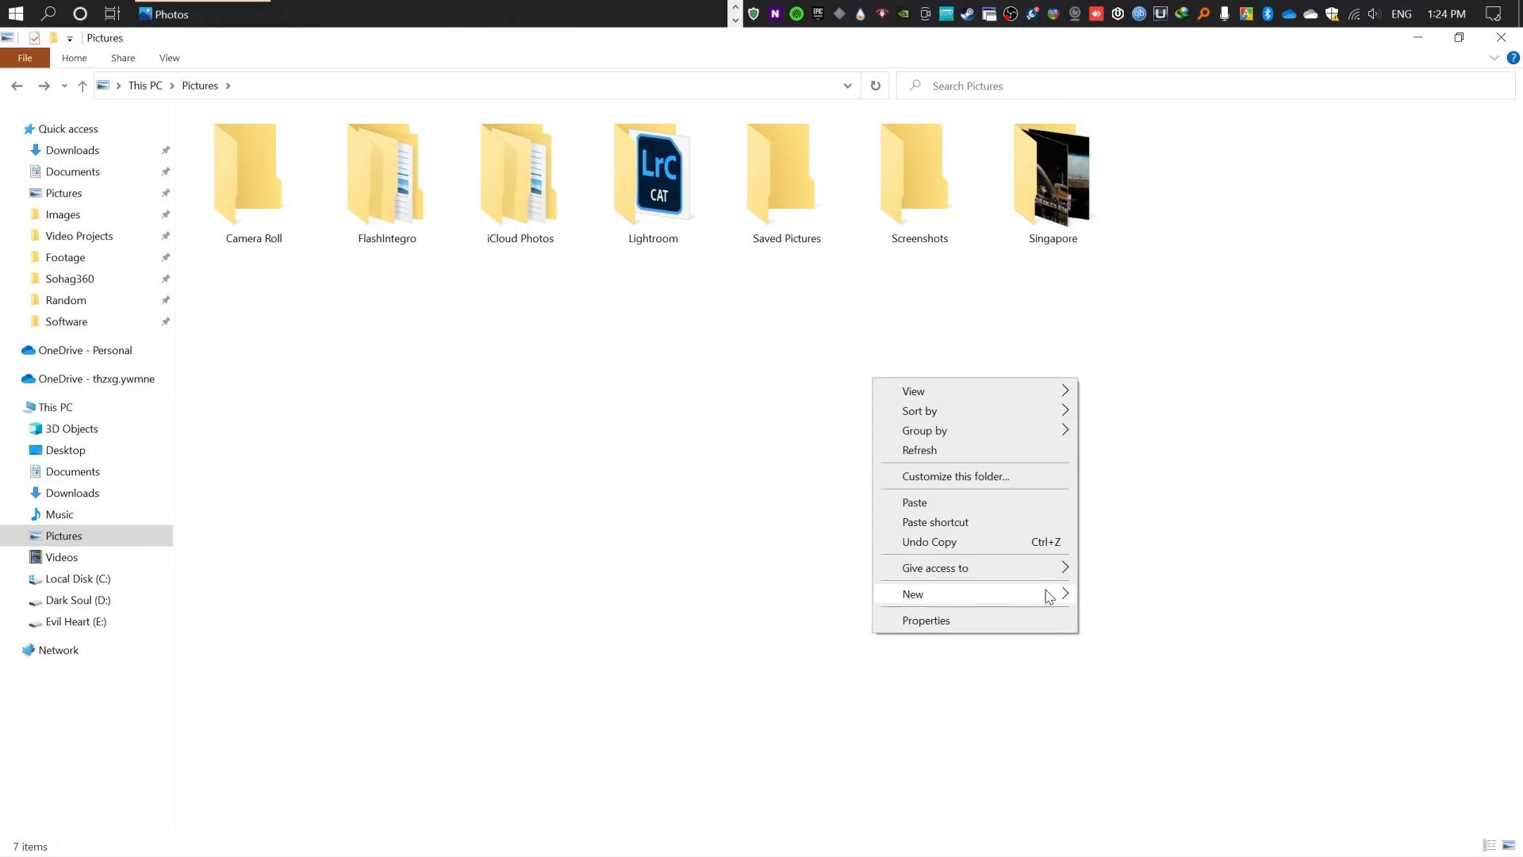
click(1240, 272)
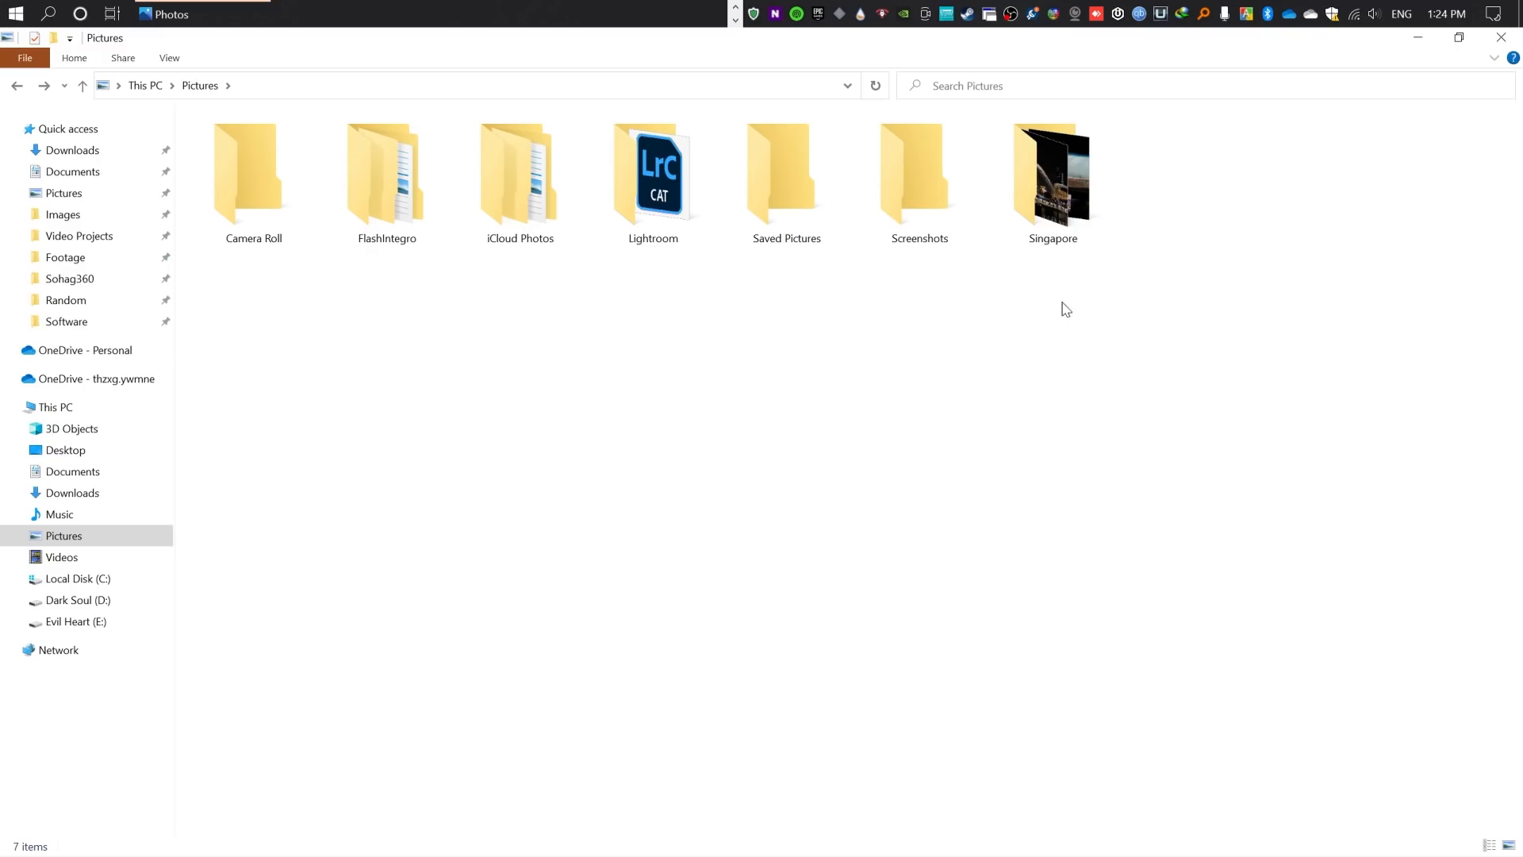
click(1069, 214)
- Switch to the Photos app's Video Editor and start an automatic video with "Make a video for me"
click(203, 12)
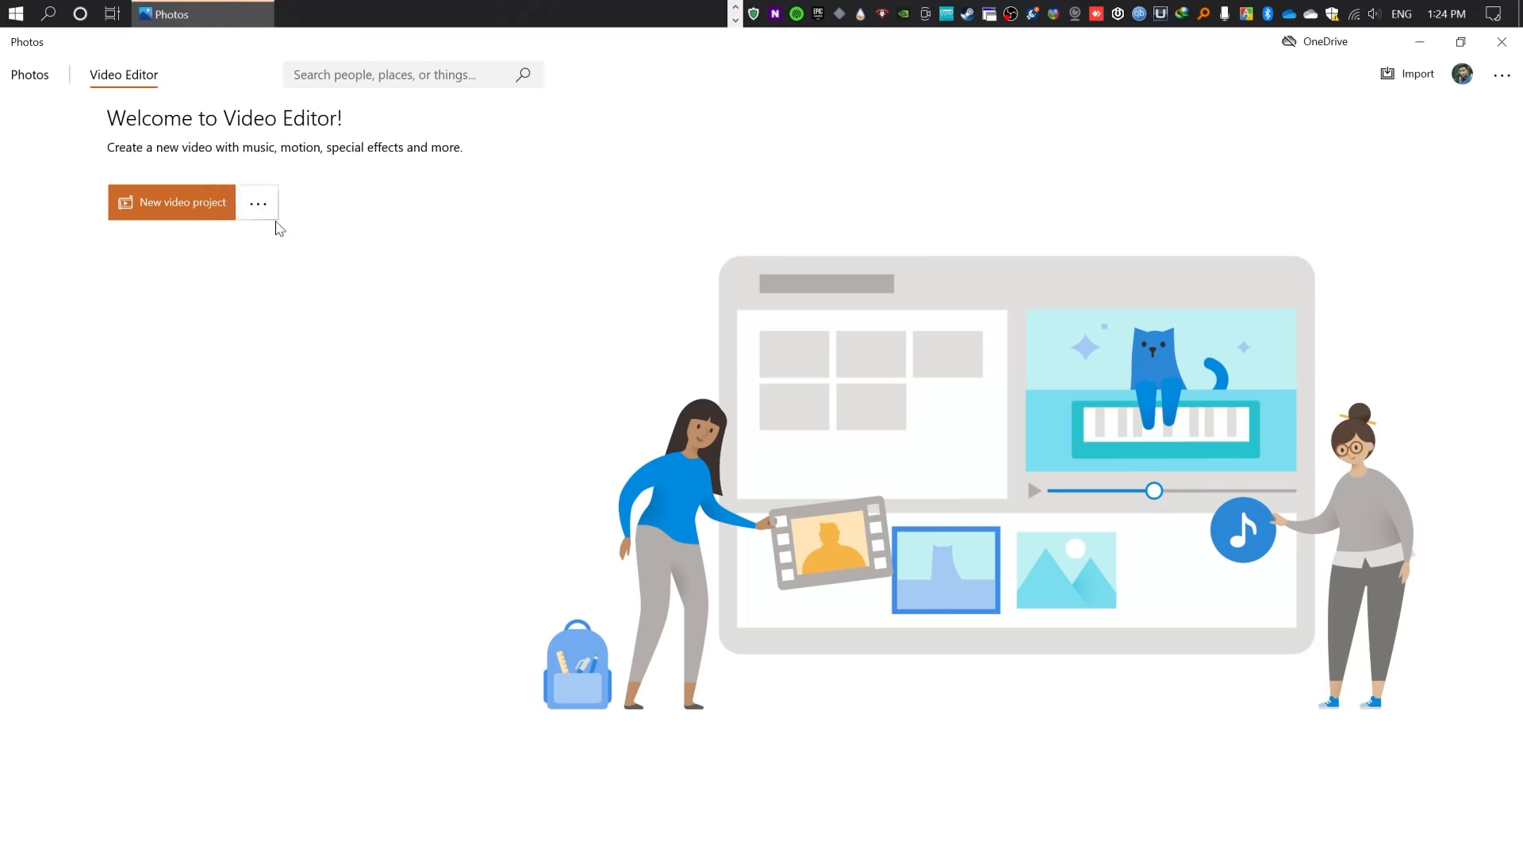
click(258, 204)
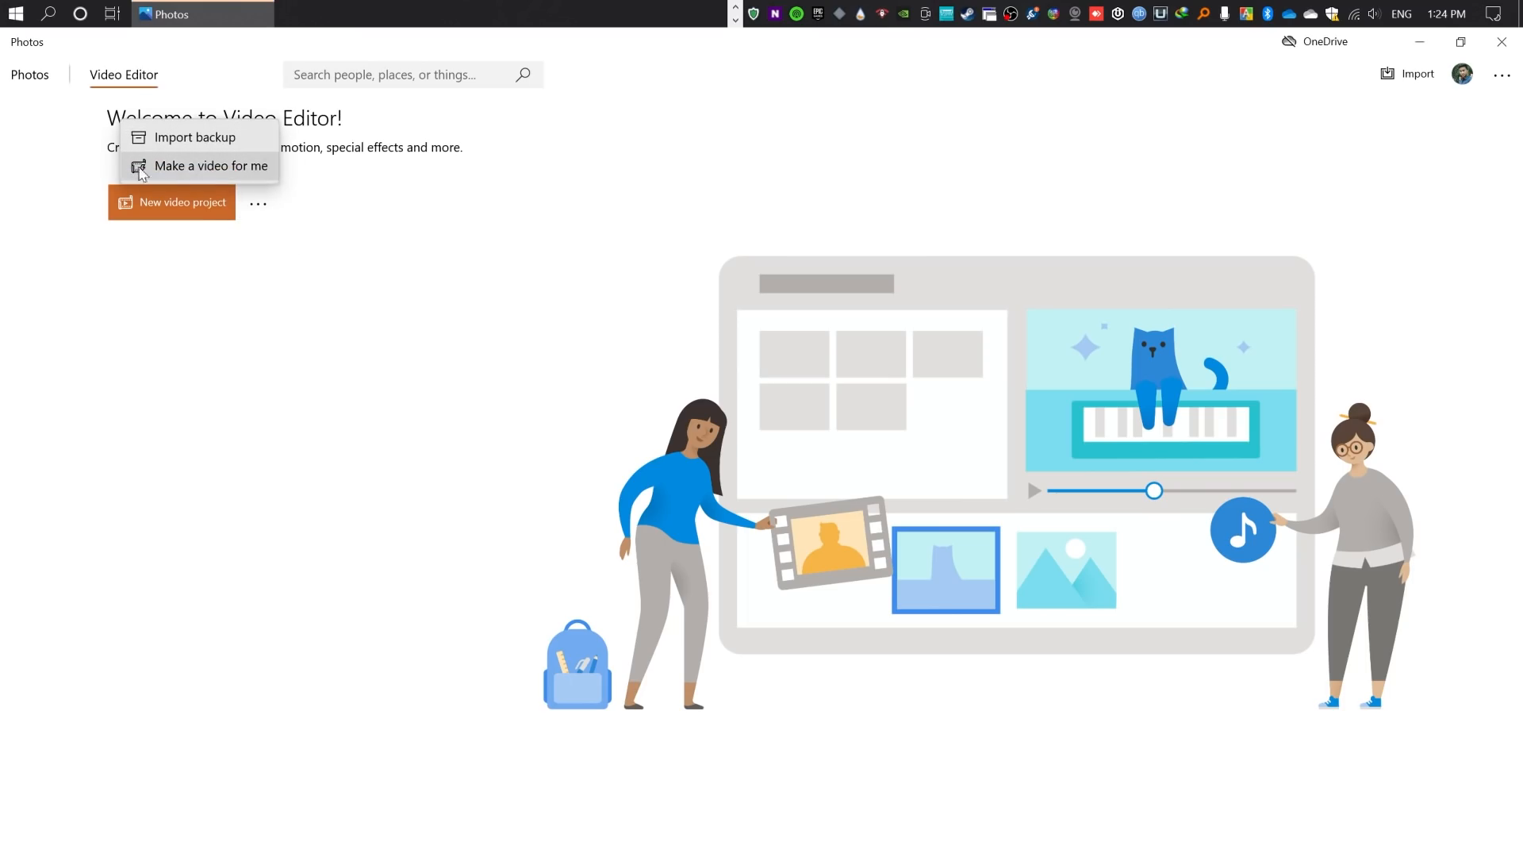
click(198, 165)
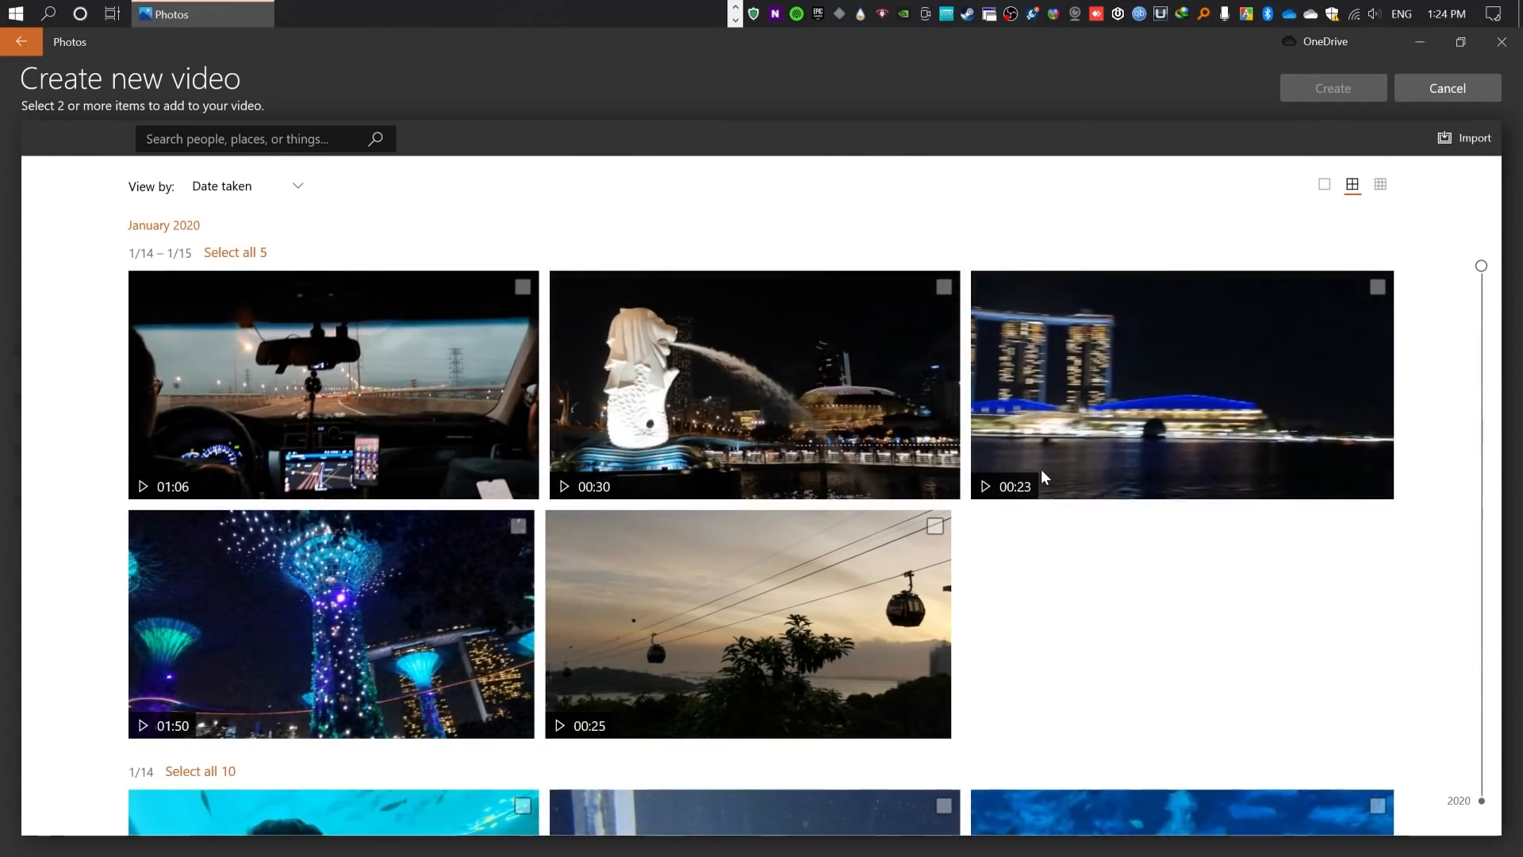
- Look through the January 2020 clips available for the new video
scroll(1077, 469, down, 5)
scroll(925, 556, up, 5)
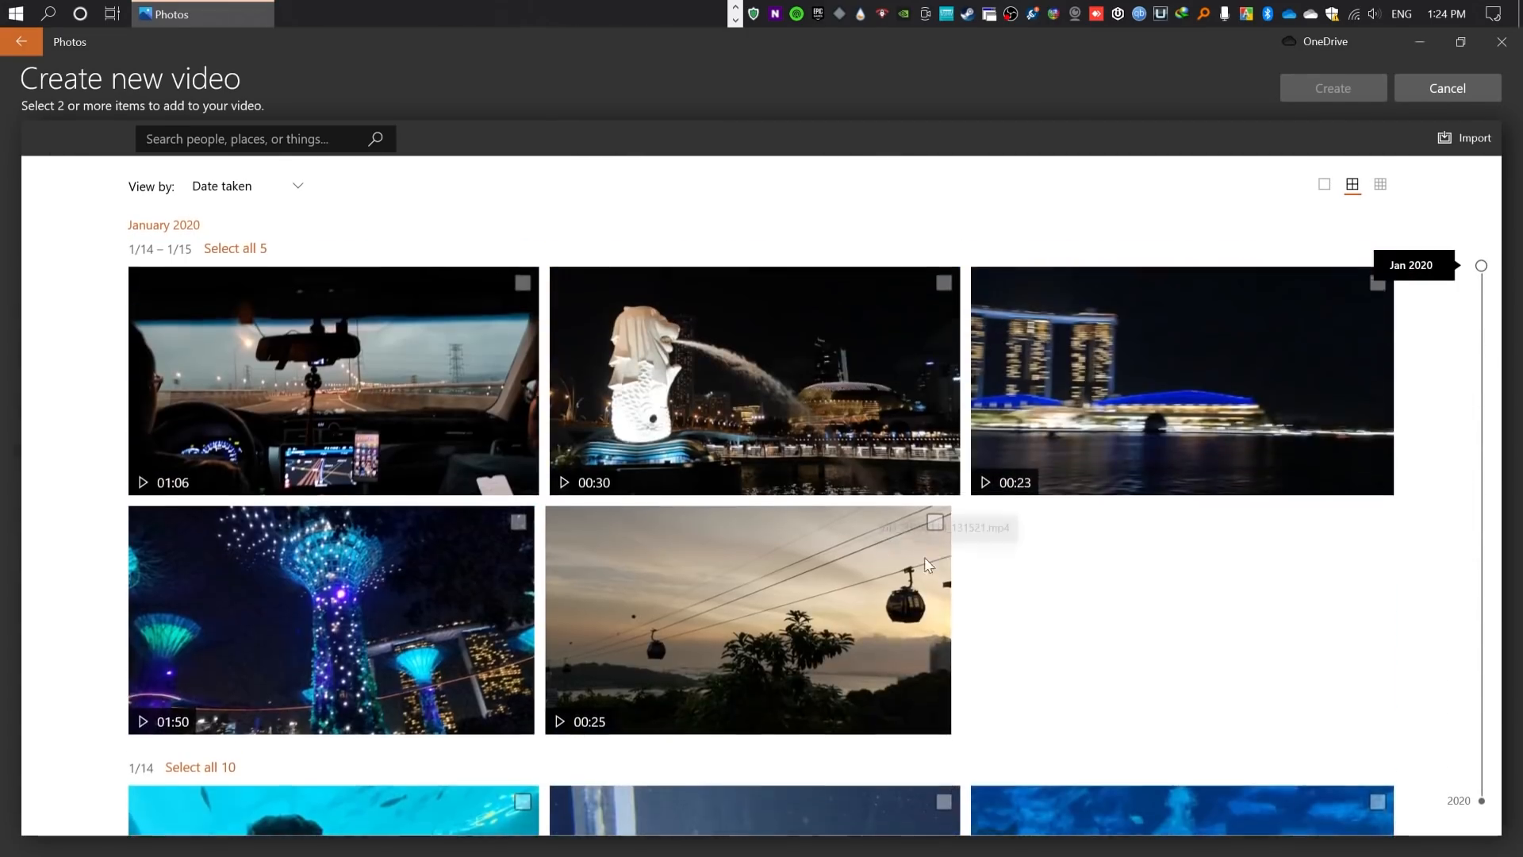
scroll(656, 606, down, 5)
scroll(874, 602, up, 5)
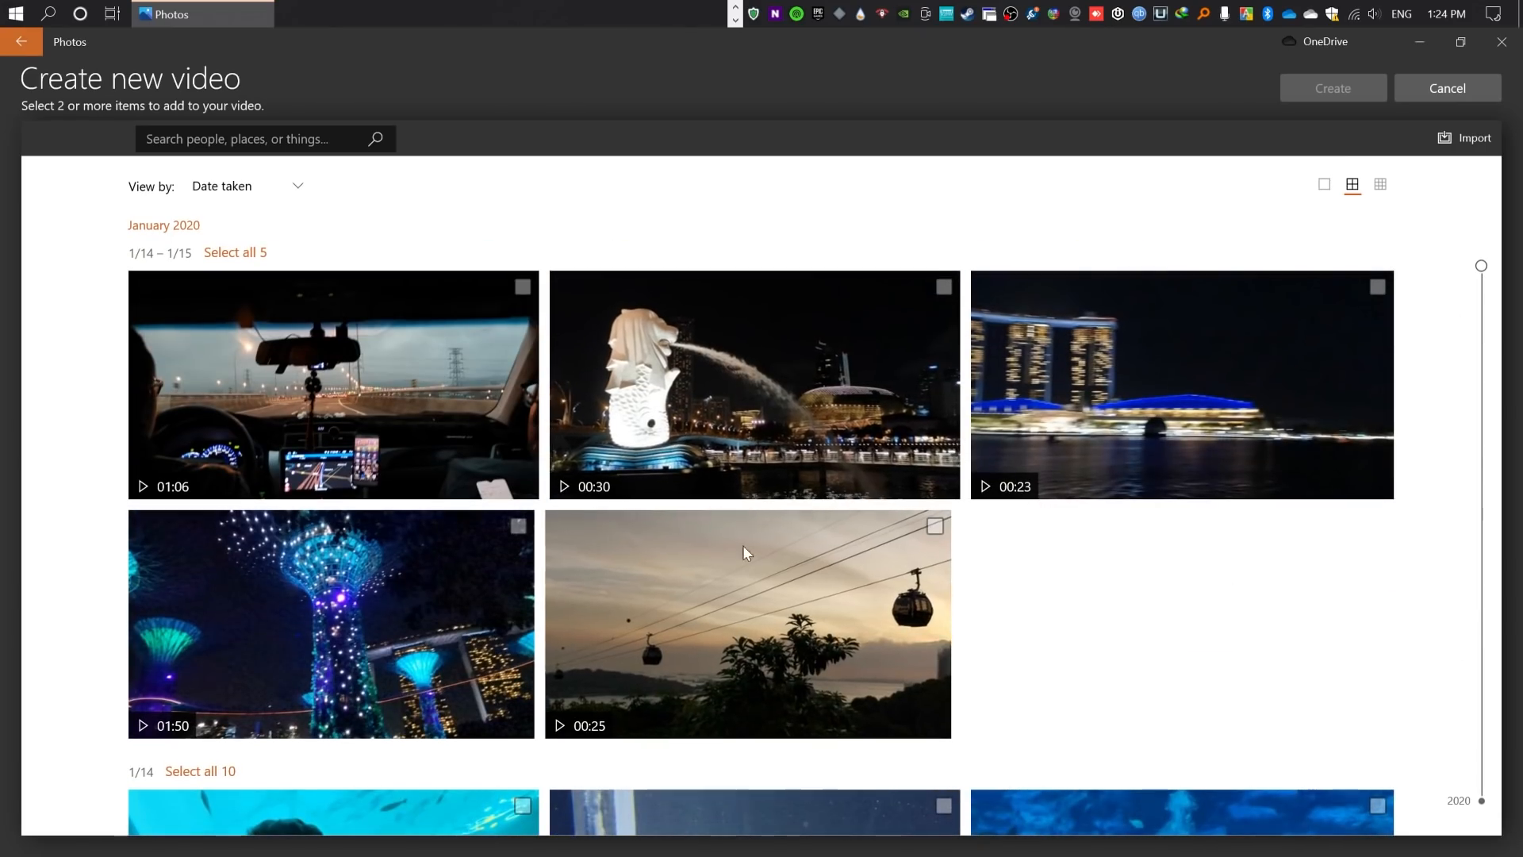
scroll(742, 545, down, 5)
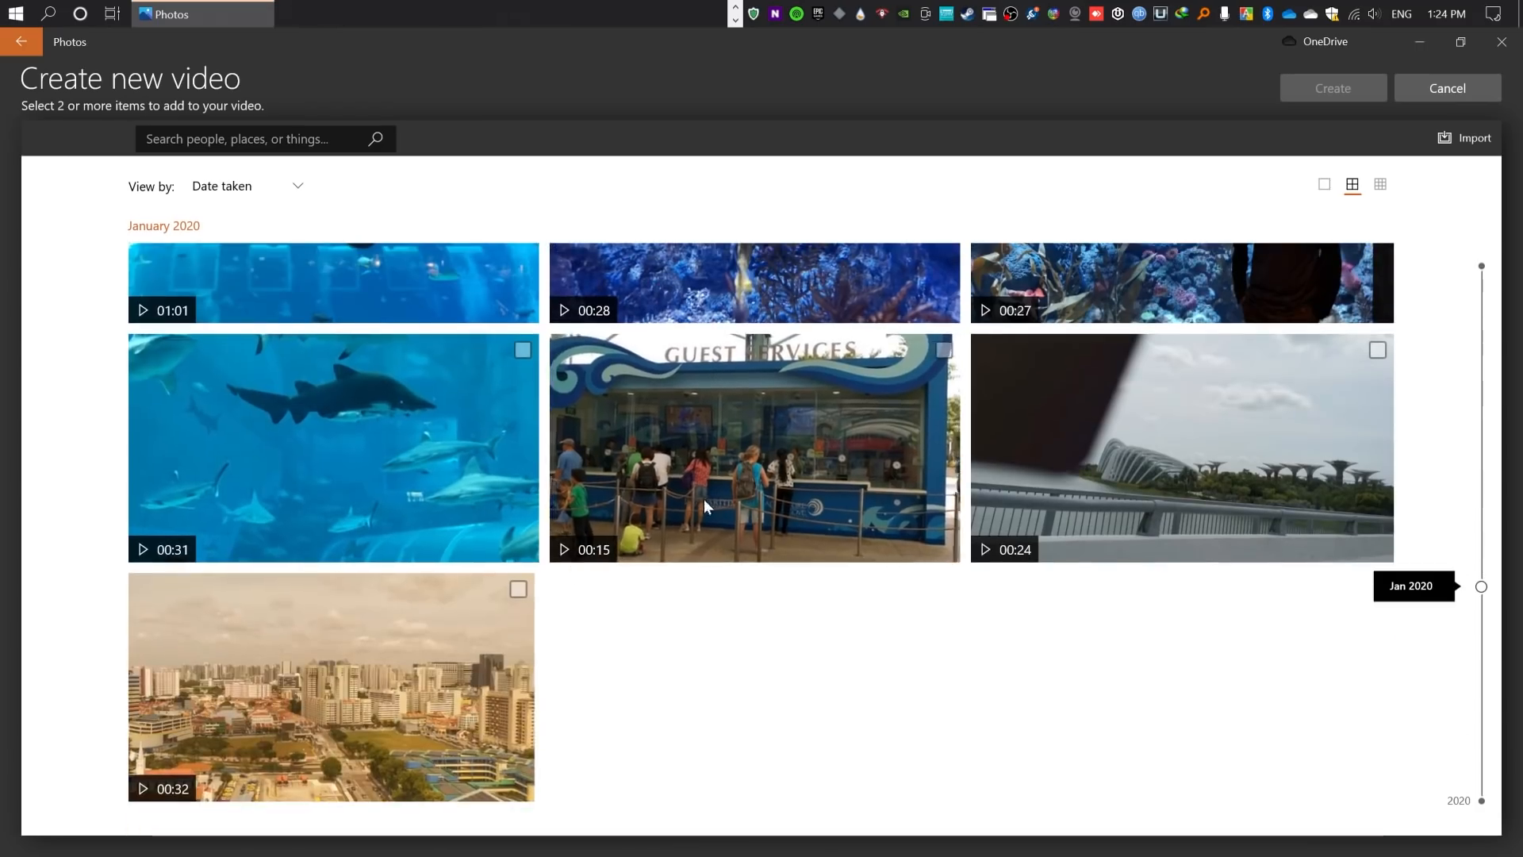
scroll(752, 689, up, 3)
scroll(422, 805, up, 5)
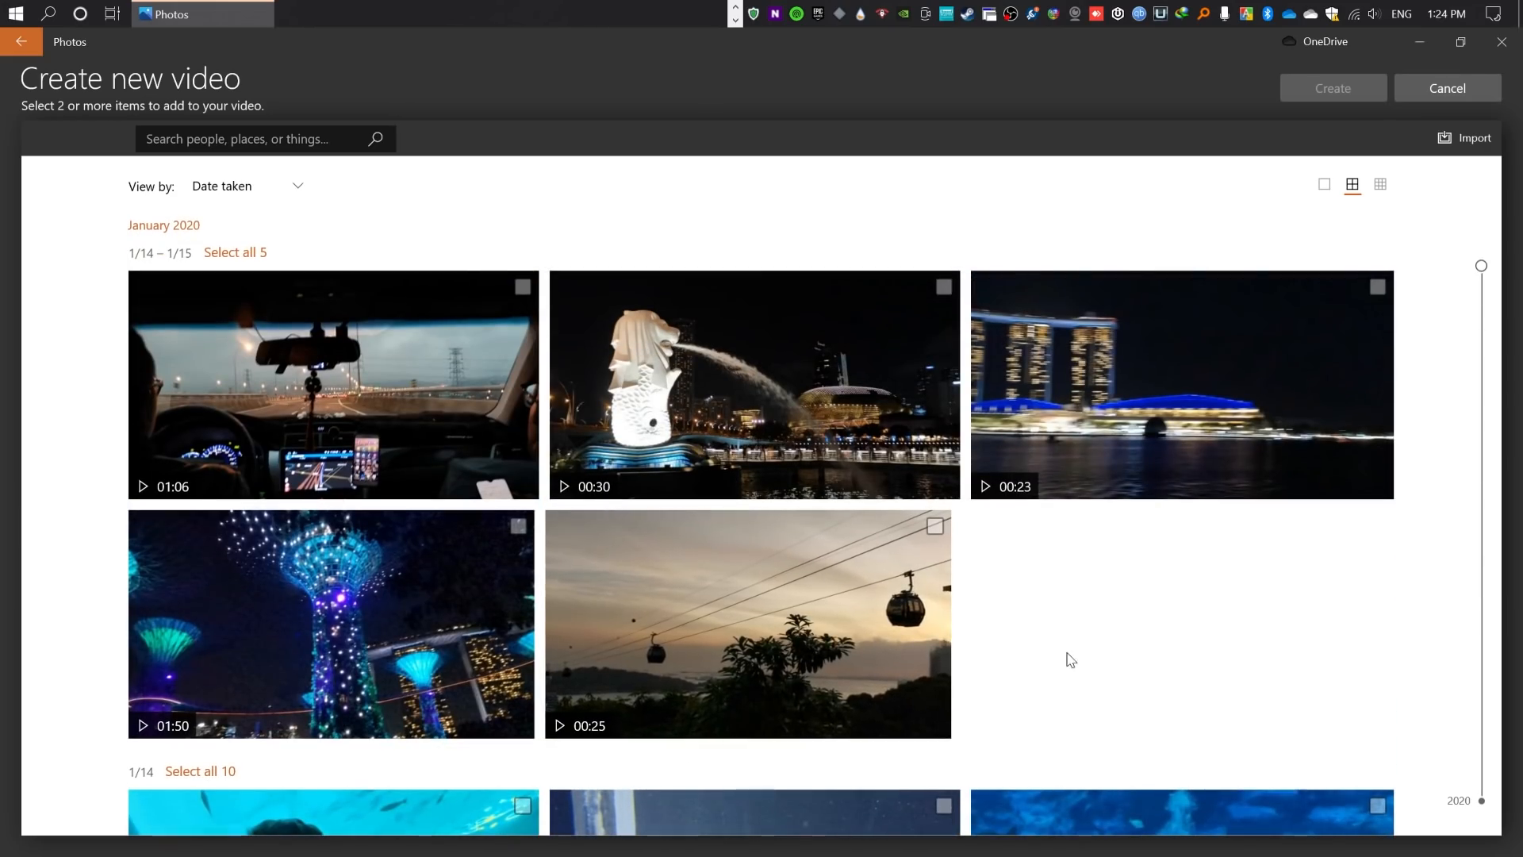
- Select all clips in both the 1/14 – 1/15 and 1/14 date groups for the new video
click(234, 252)
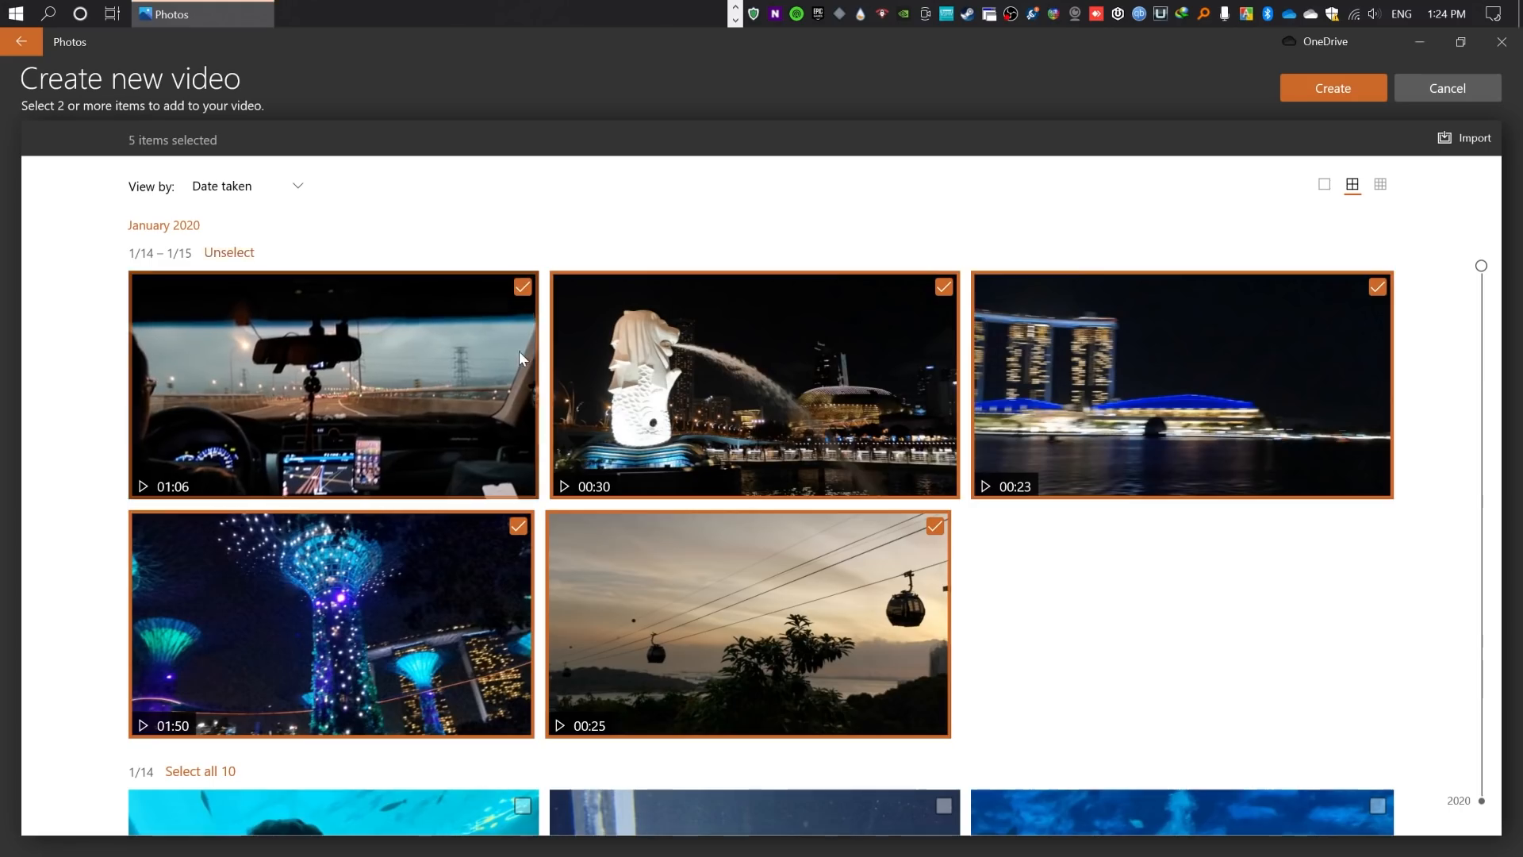
scroll(671, 461, down, 3)
click(205, 487)
scroll(444, 565, down, 5)
scroll(434, 548, up, 8)
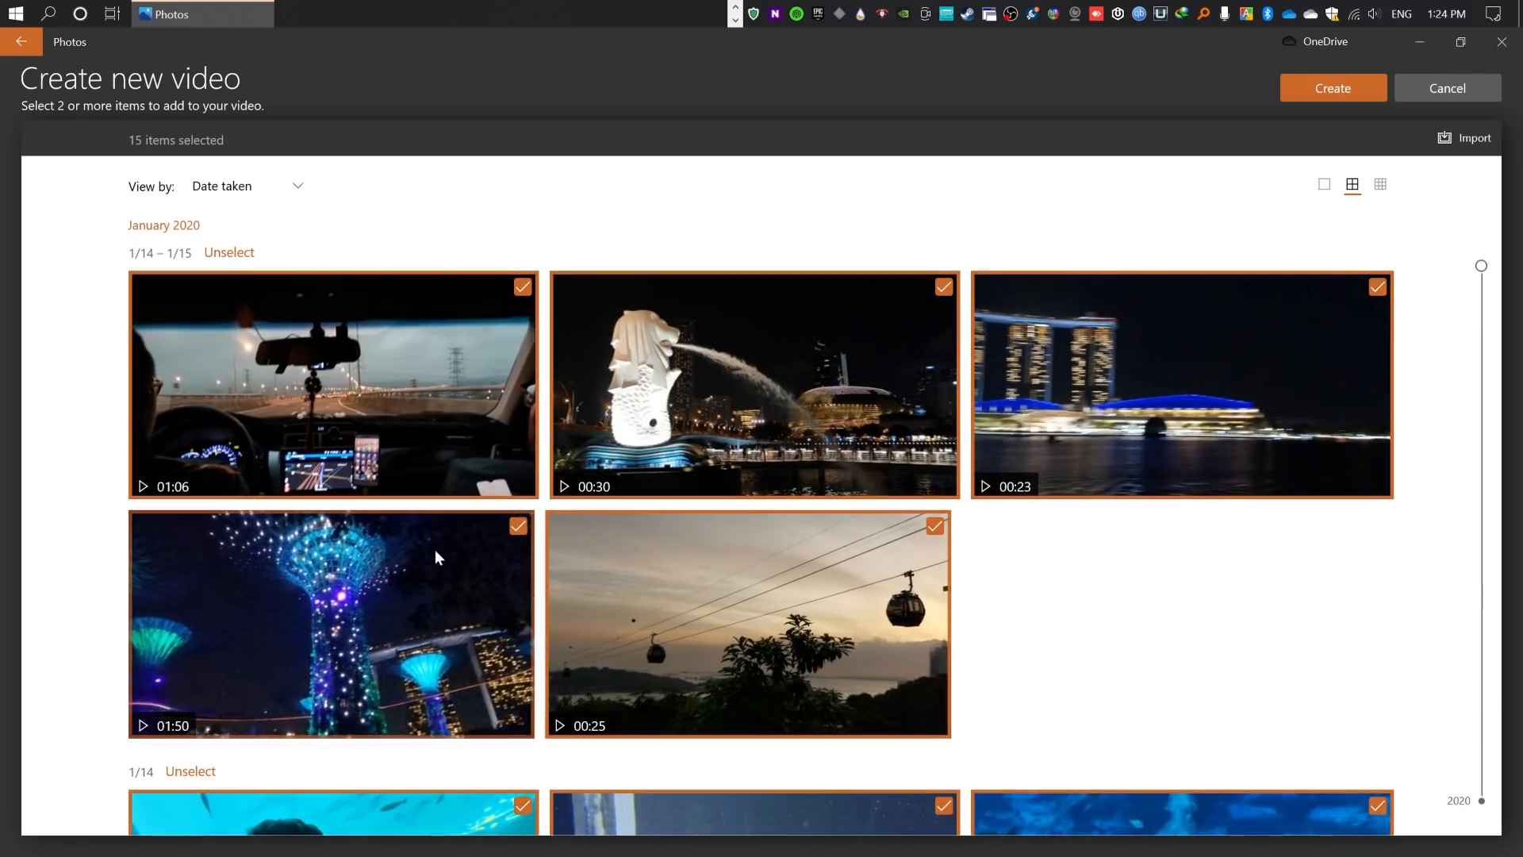
scroll(606, 663, down, 5)
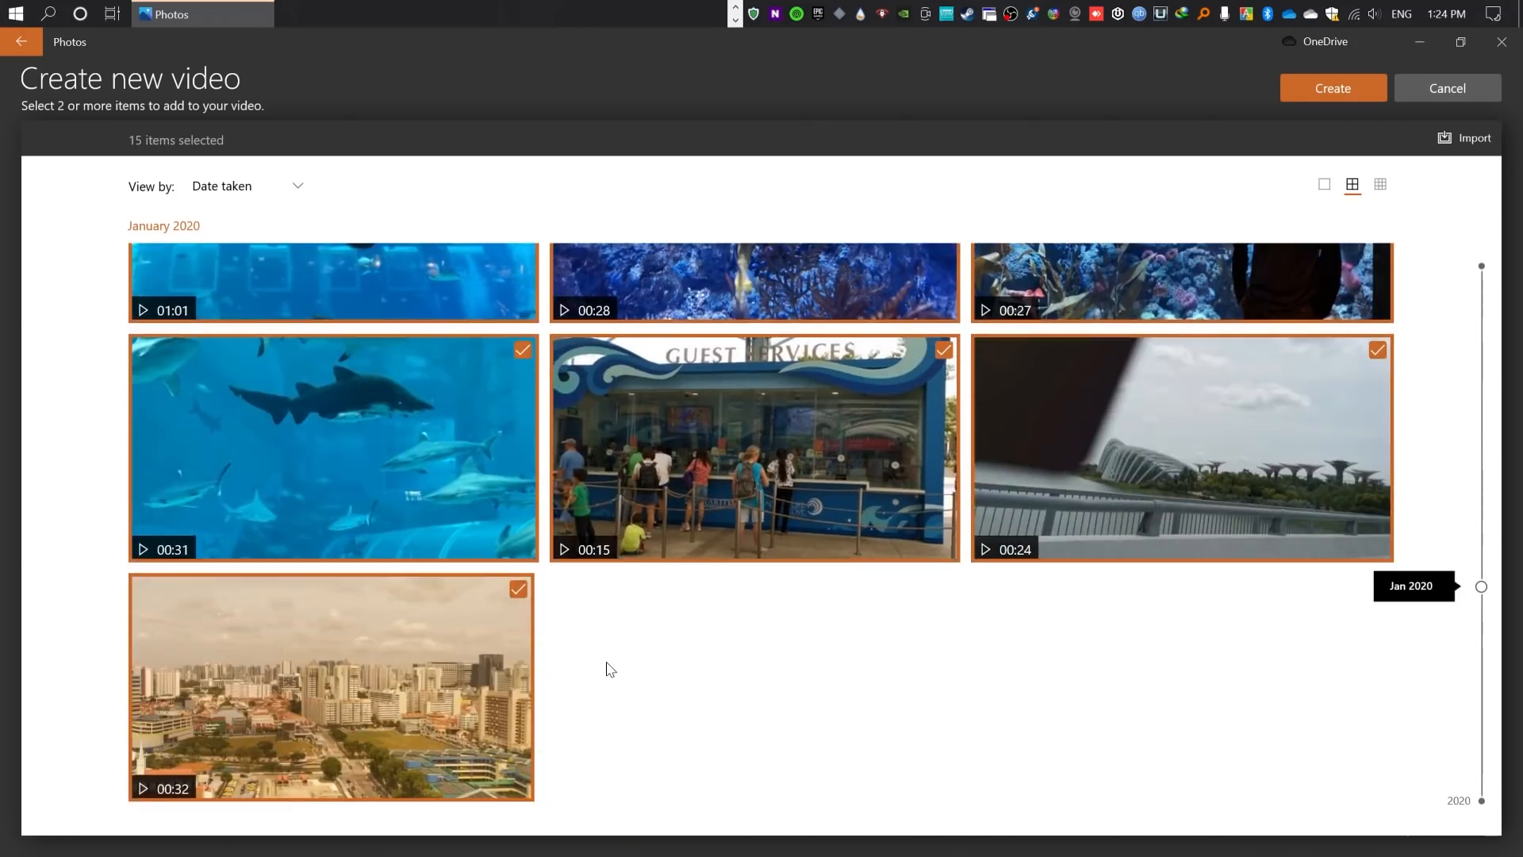
- Create the video from the selected clips and name it "Singapore Tour"
scroll(606, 663, up, 5)
click(1336, 96)
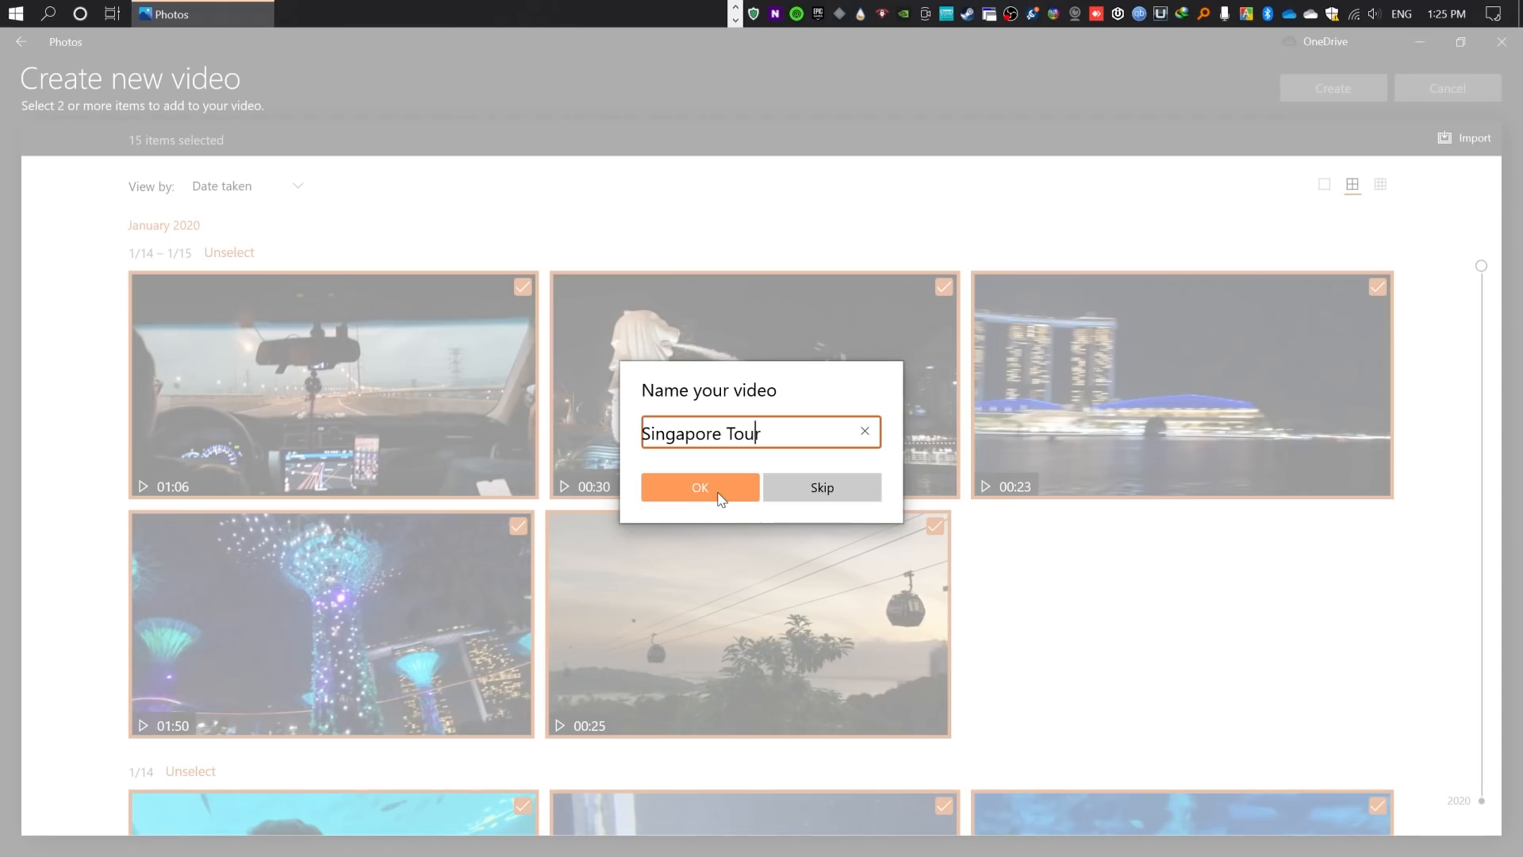
click(718, 493)
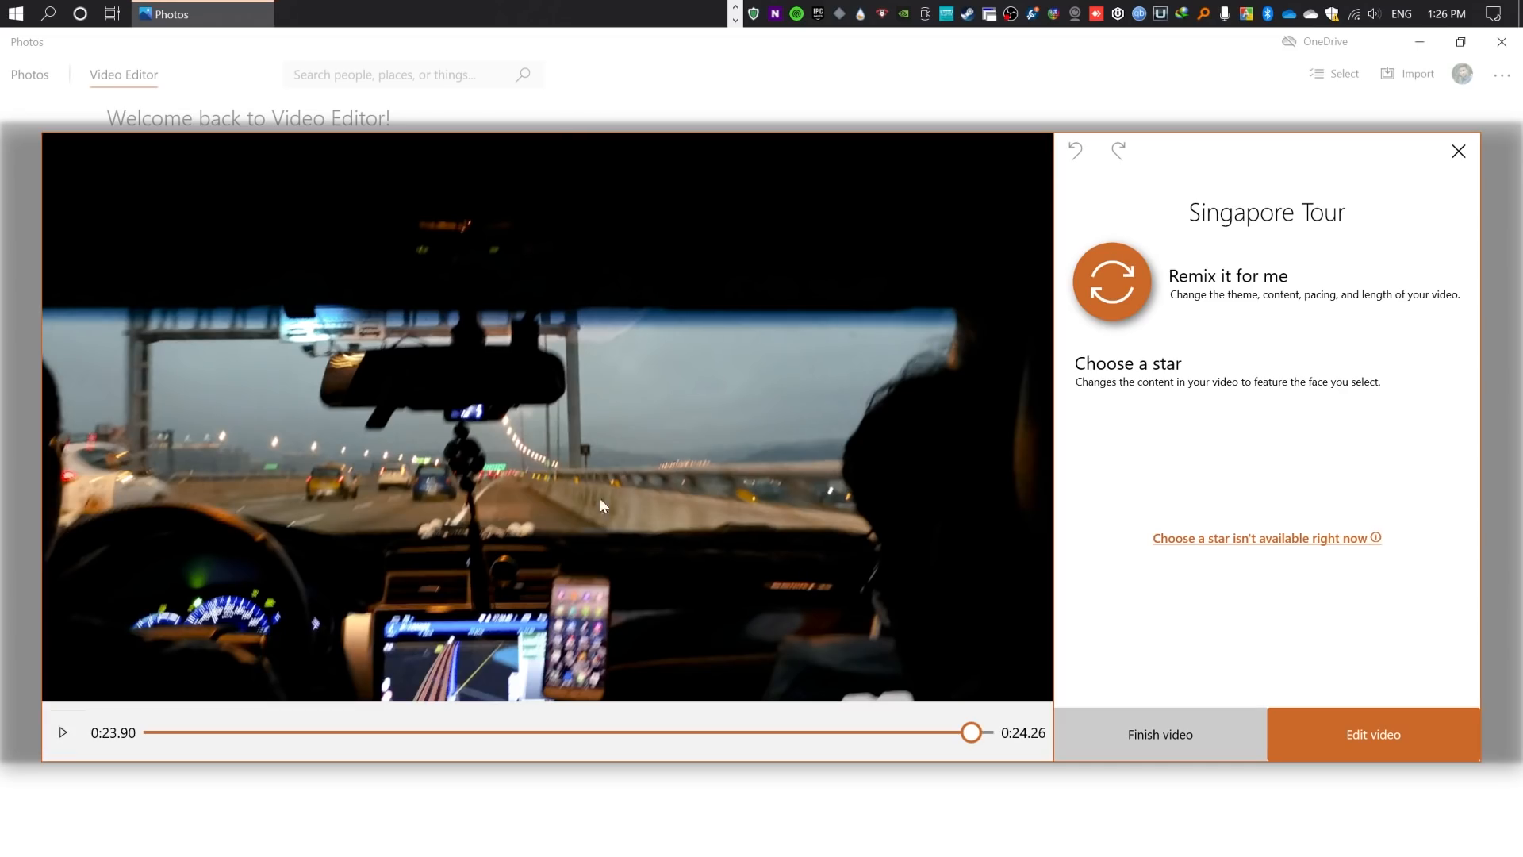
- Remix the generated Singapore Tour video and open it for editing in the storyboard
click(1088, 287)
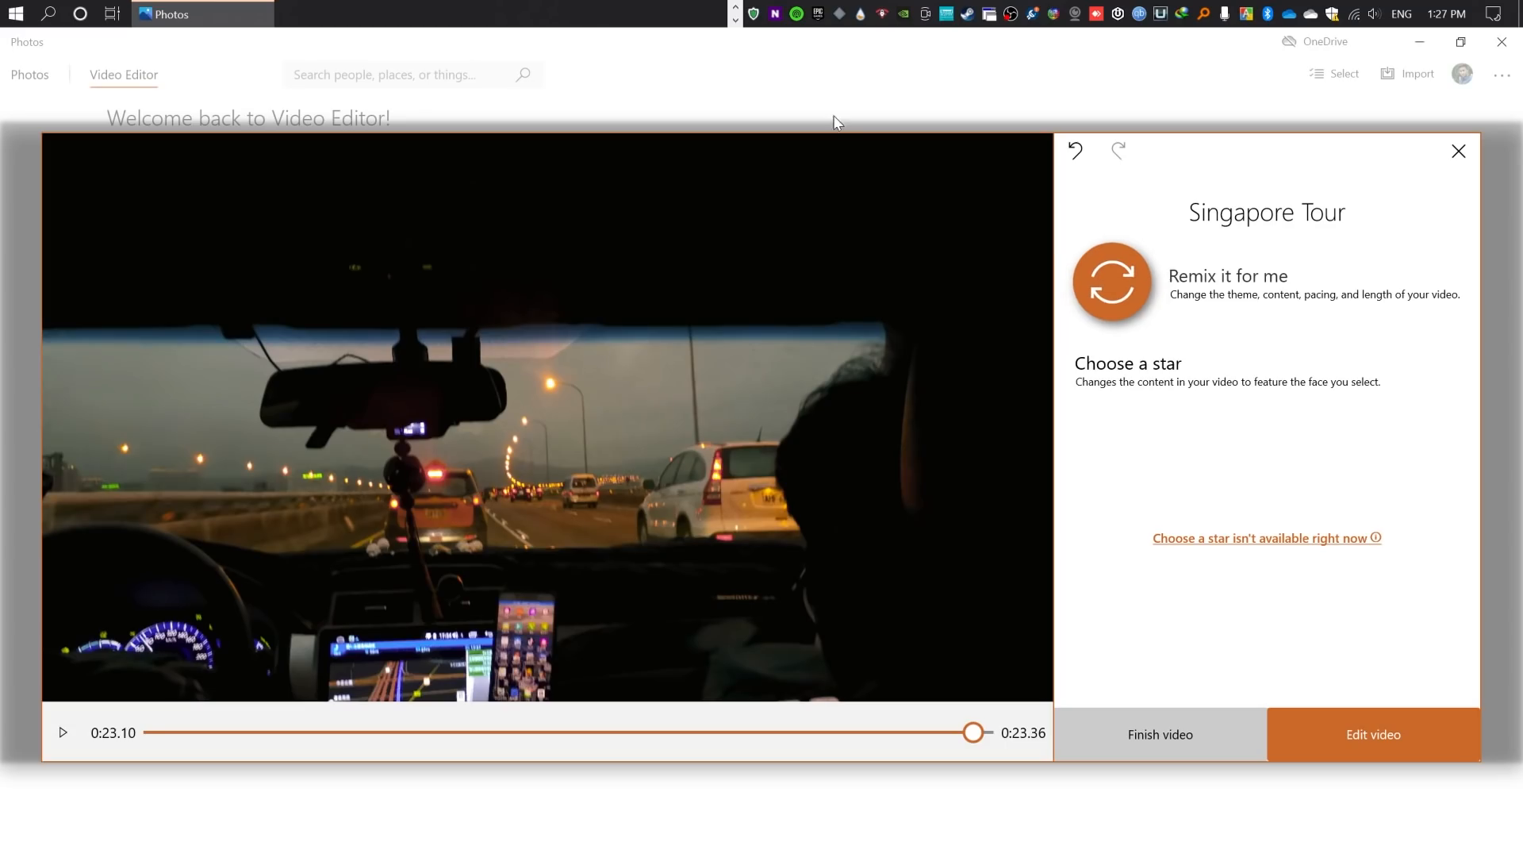
click(1345, 745)
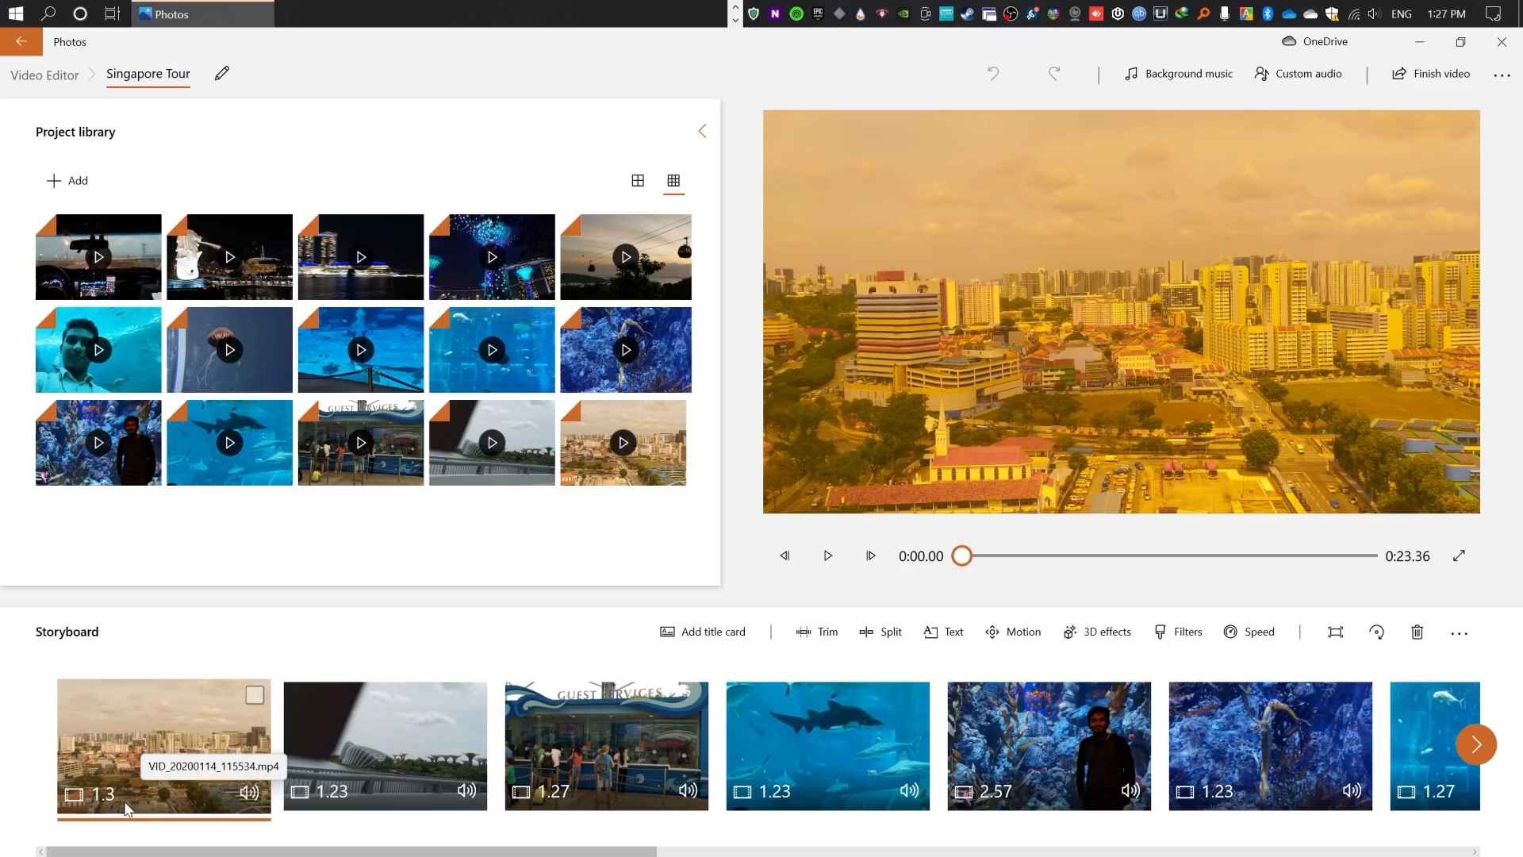
- Mute the first five storyboard clips, from the city skyline to the man beside the aquarium
click(254, 793)
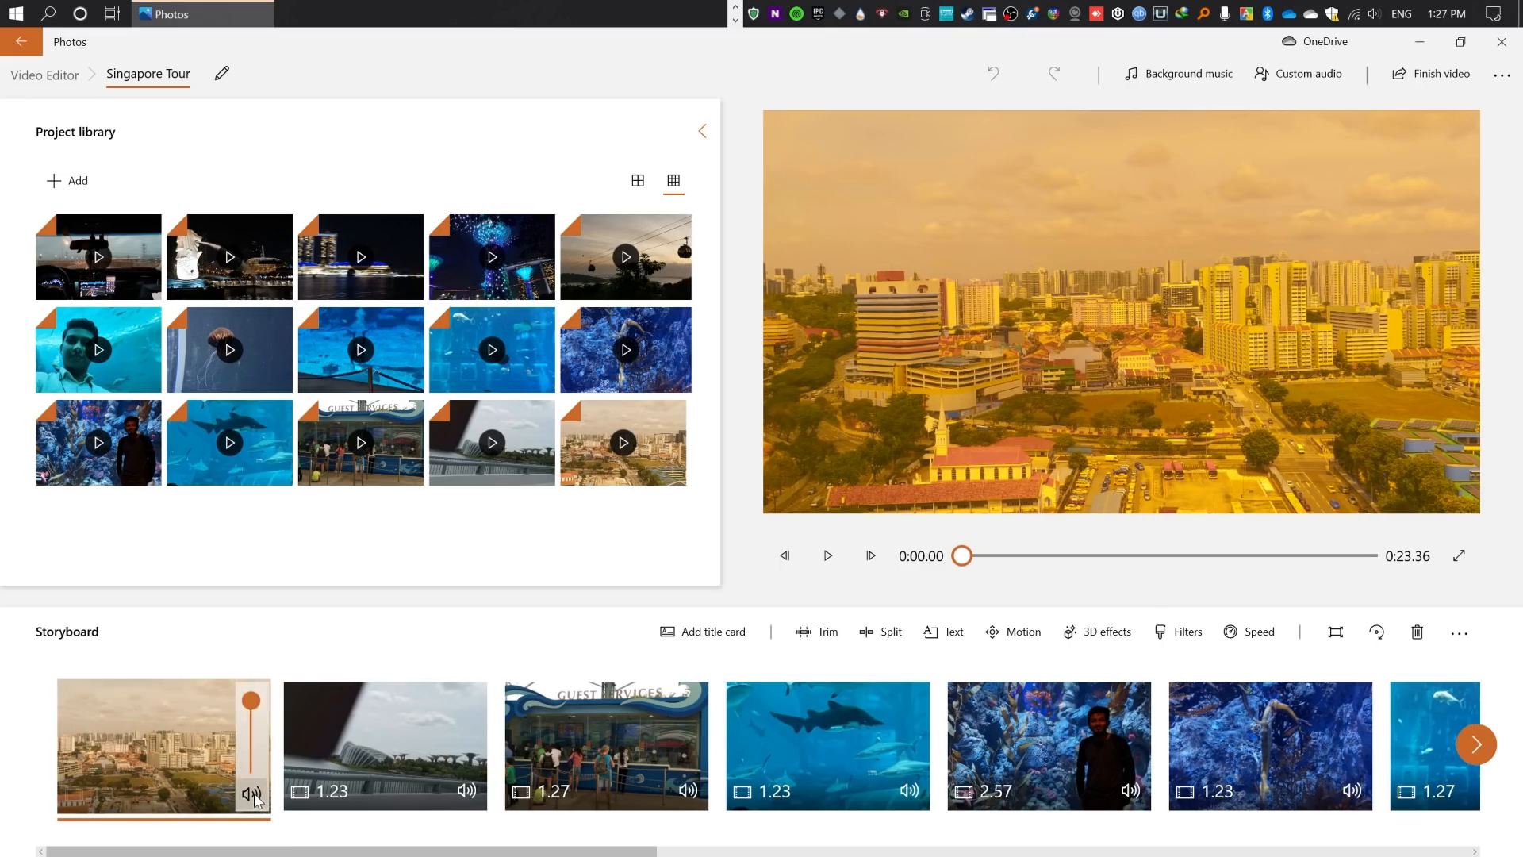
click(473, 792)
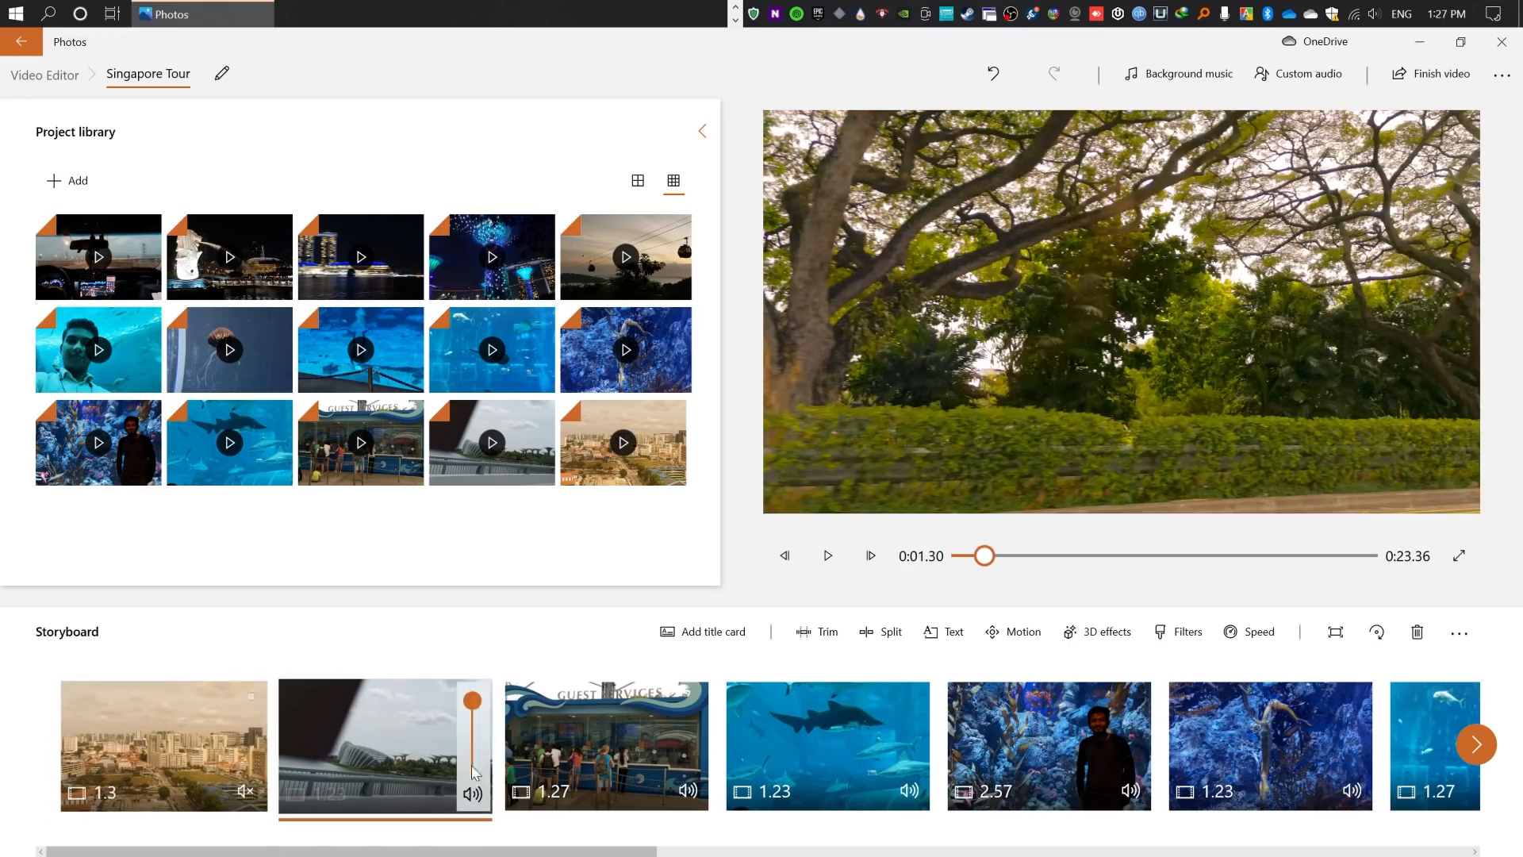
click(690, 790)
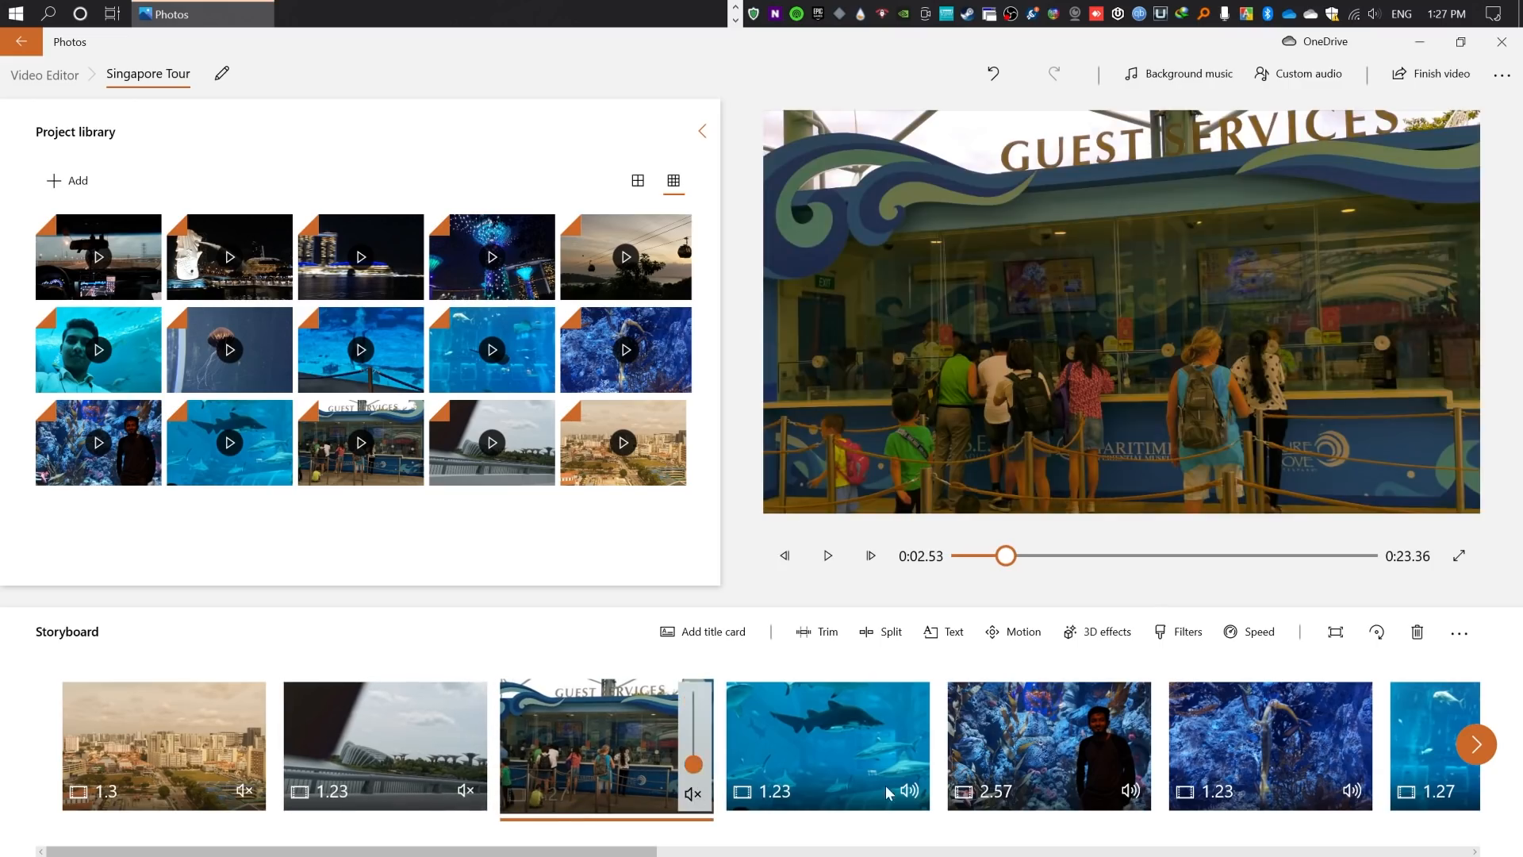
click(912, 792)
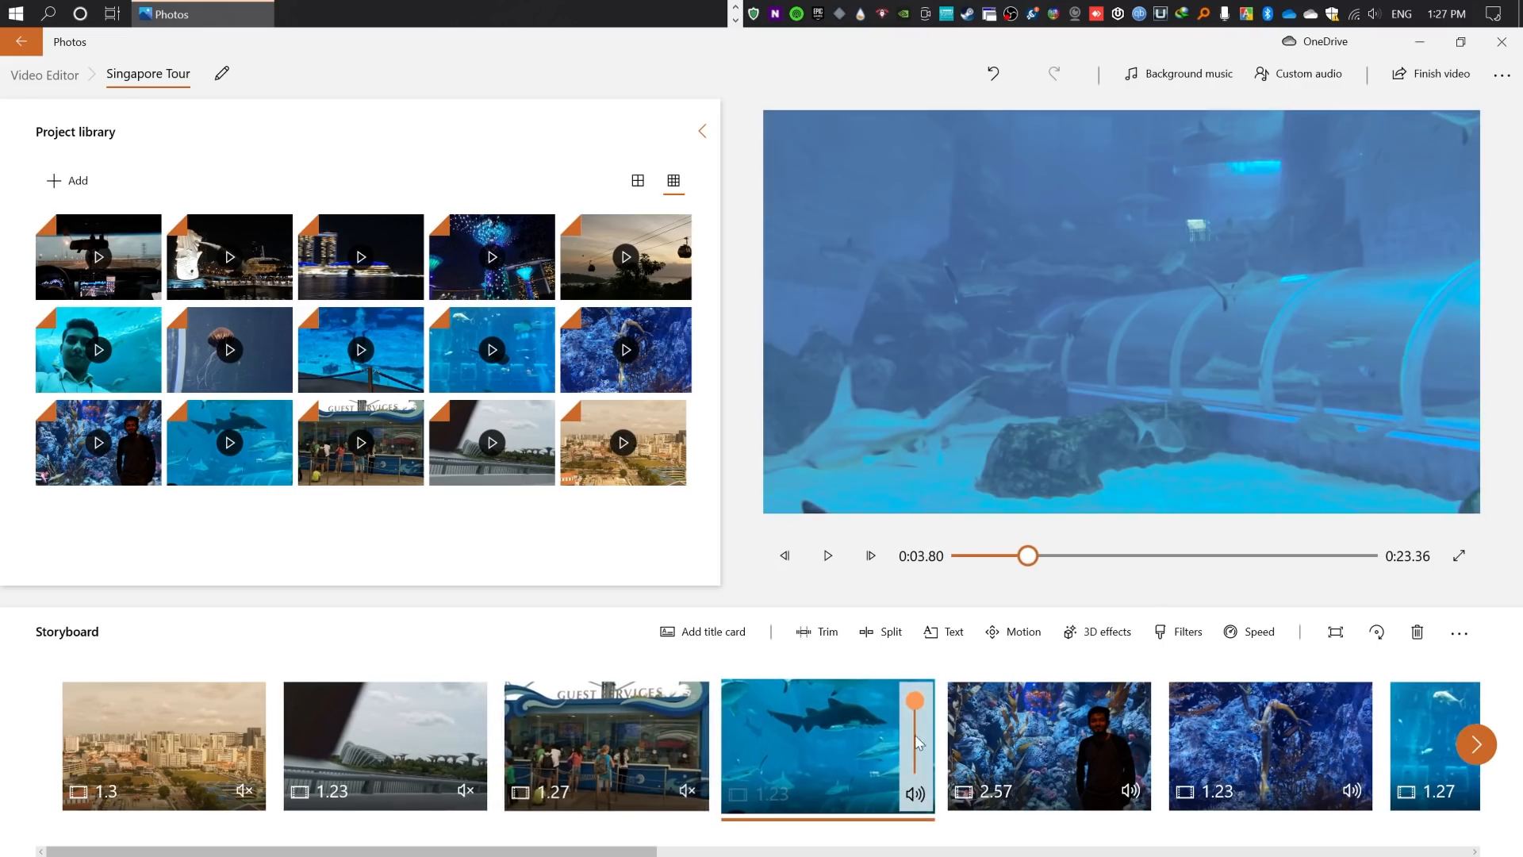
click(1131, 792)
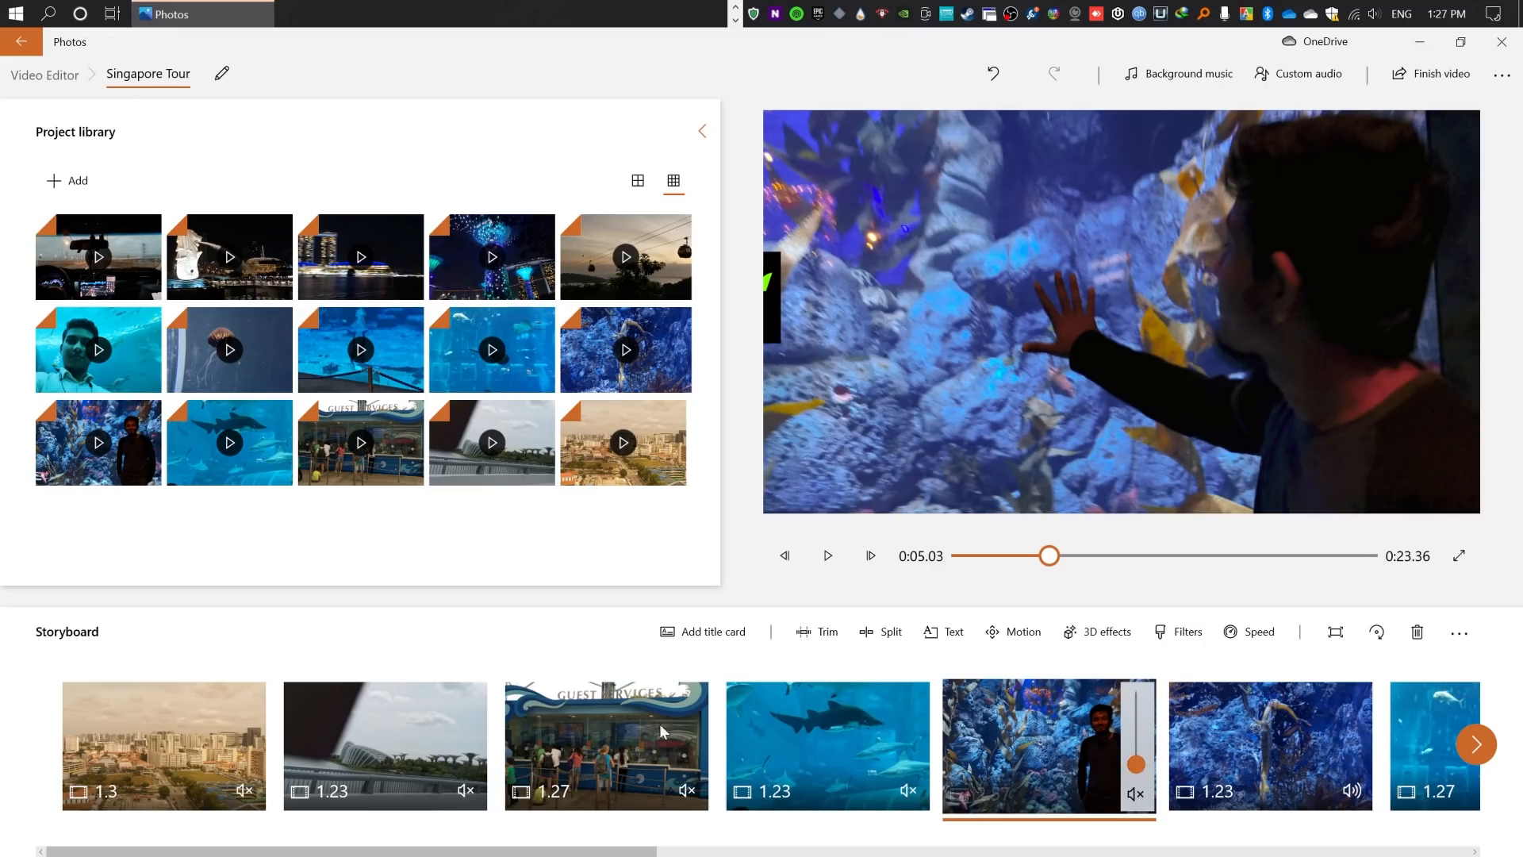
- Open the illuminated supertree clip, after the cable car clip in the storyboard, for trimming
click(541, 852)
drag(655, 849, 1318, 853)
click(989, 747)
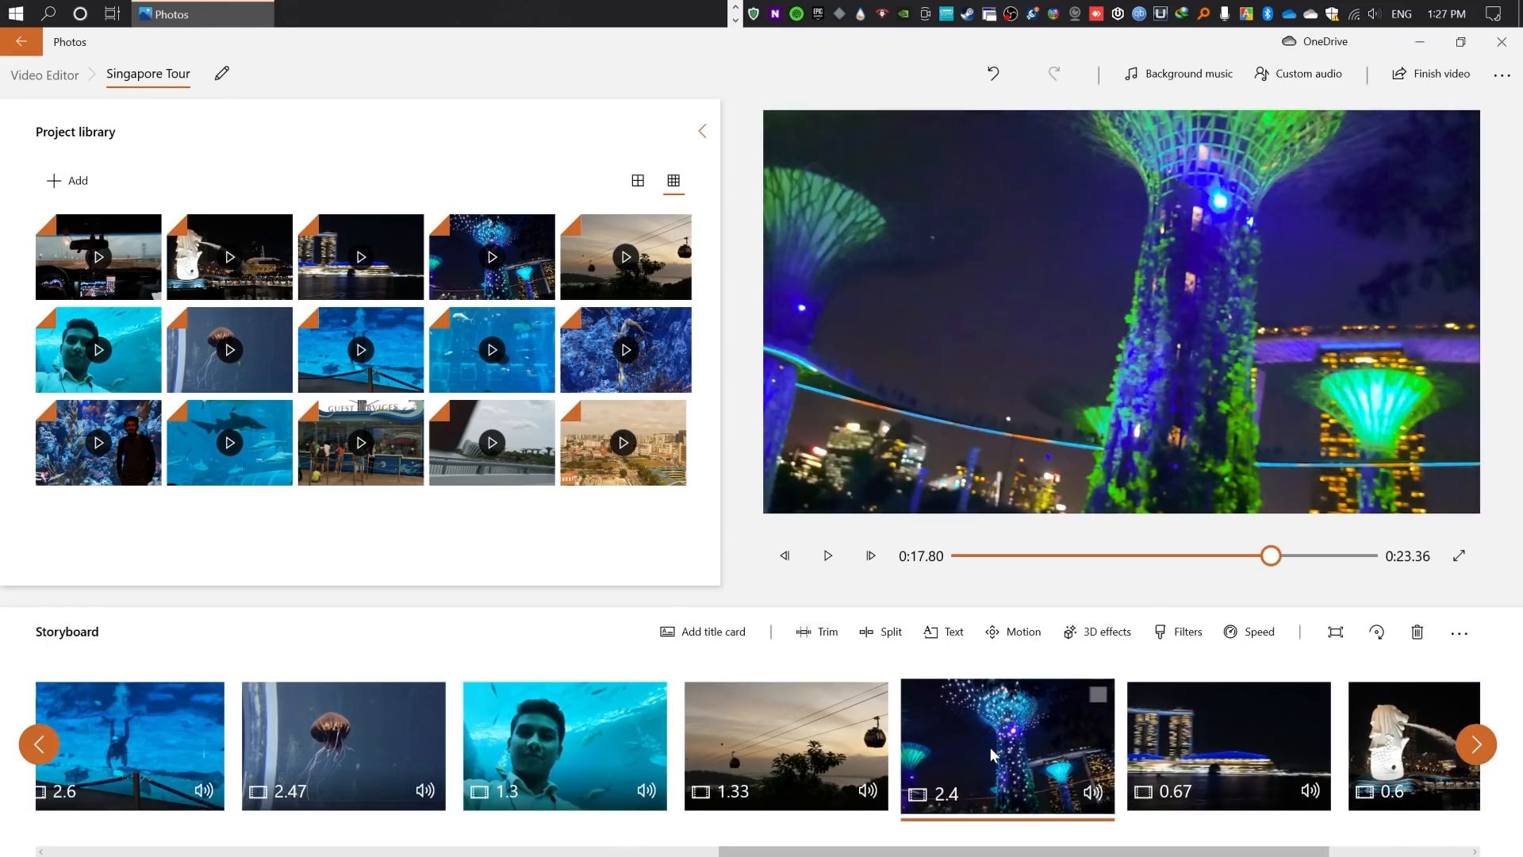
drag(1273, 555, 1331, 559)
click(971, 734)
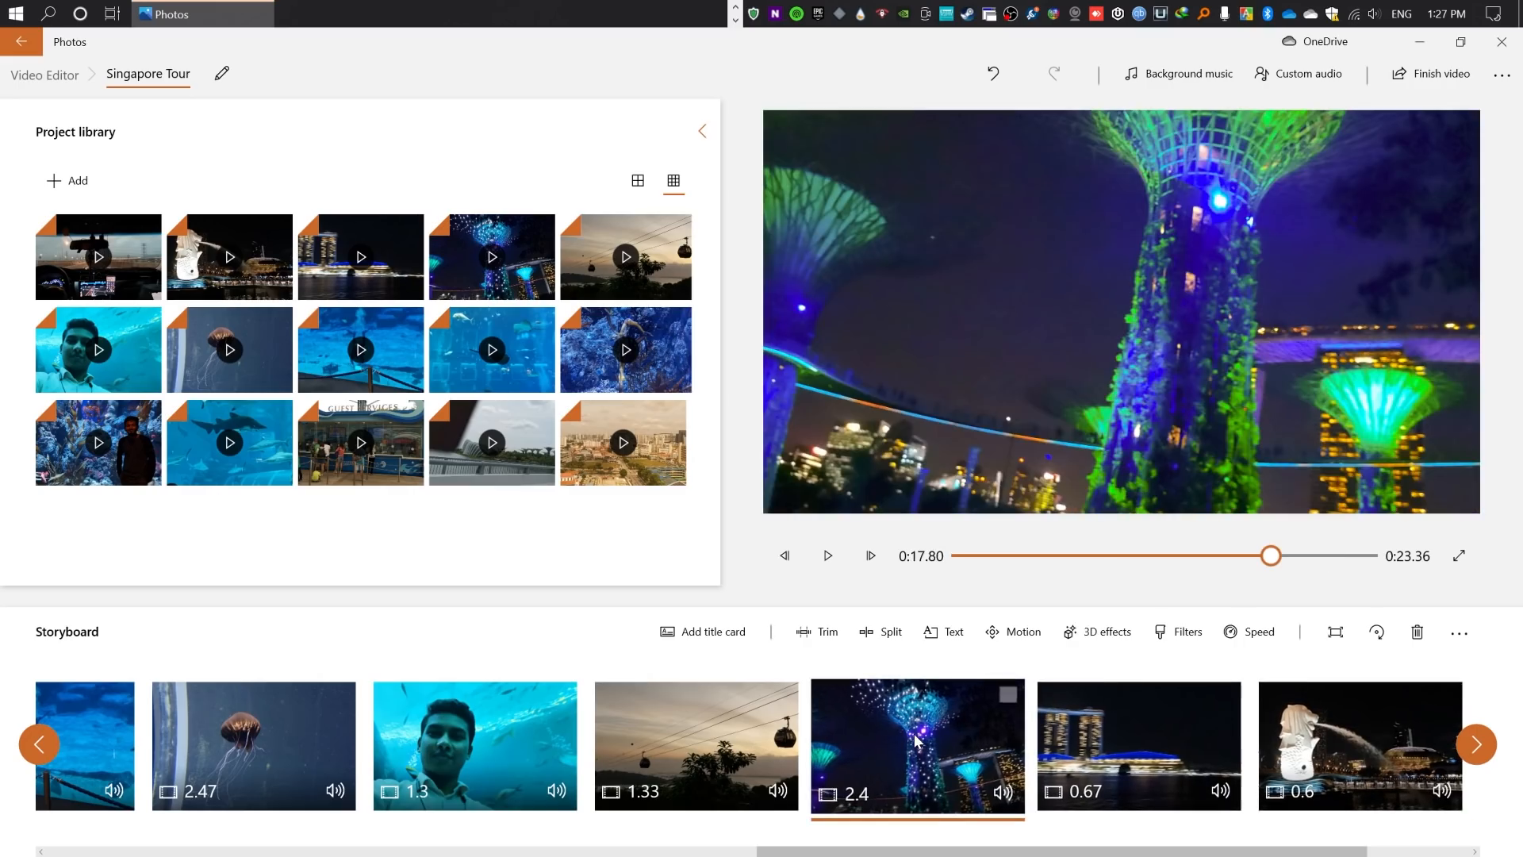
right_click(971, 731)
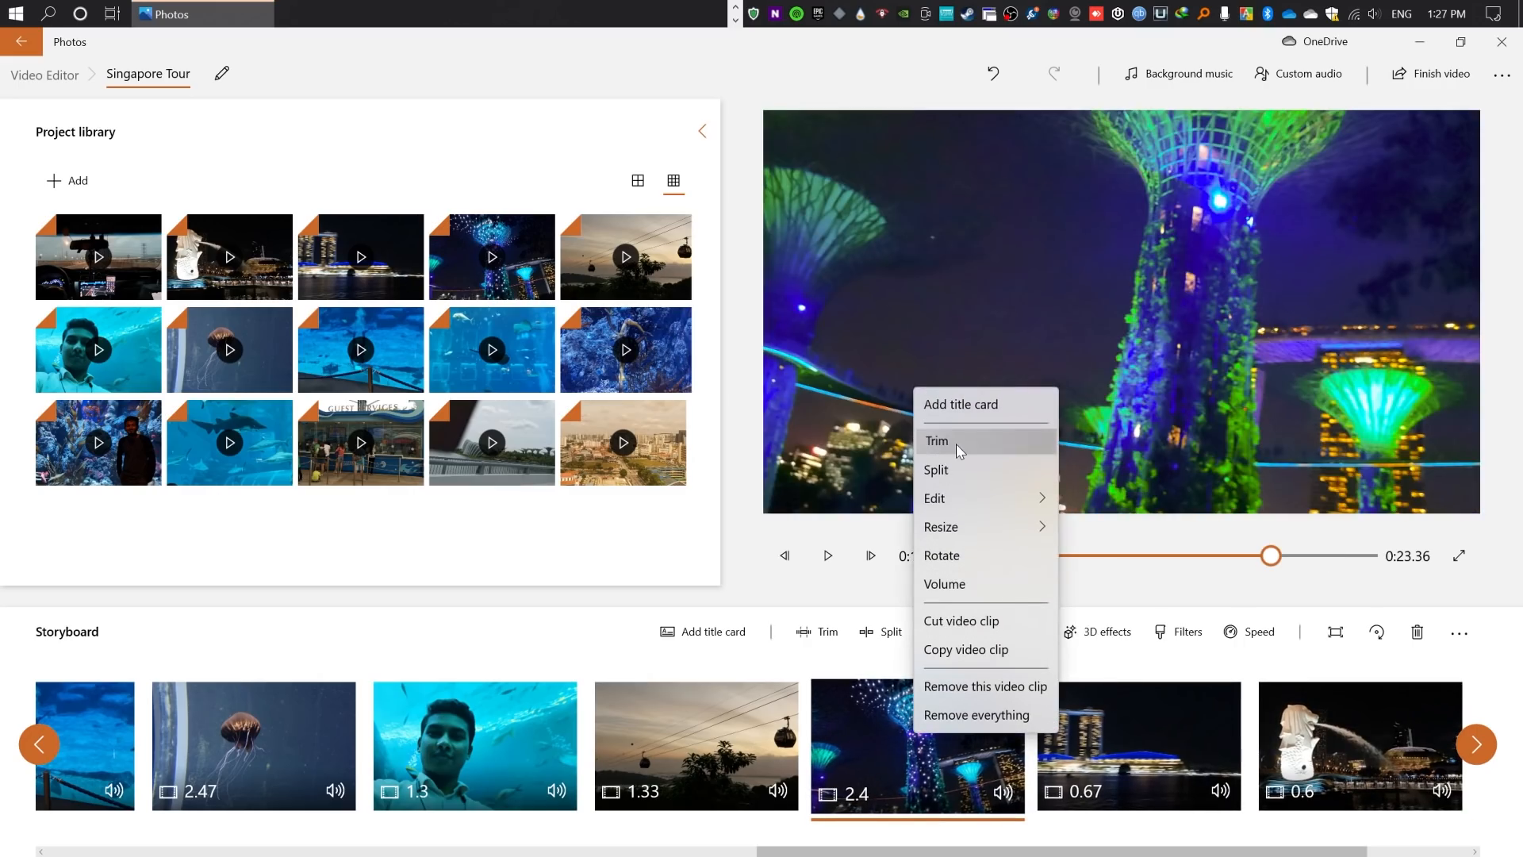
click(955, 444)
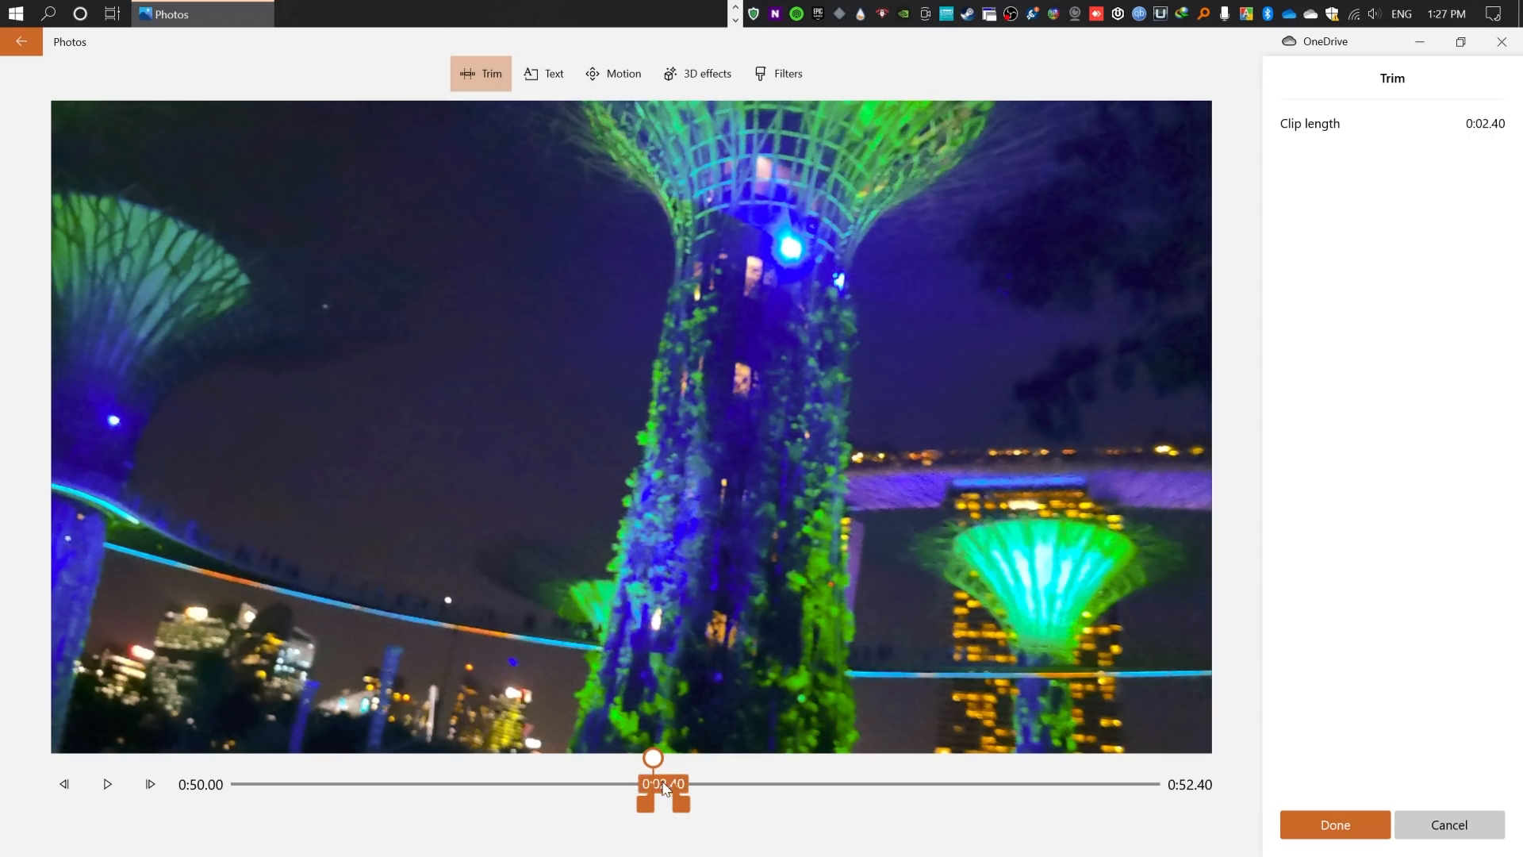
- Trim the supertree clip to 4.46 seconds, covering 1:09.20 to 1:13.66 of the footage with the blue-lit tree
drag(657, 787, 822, 793)
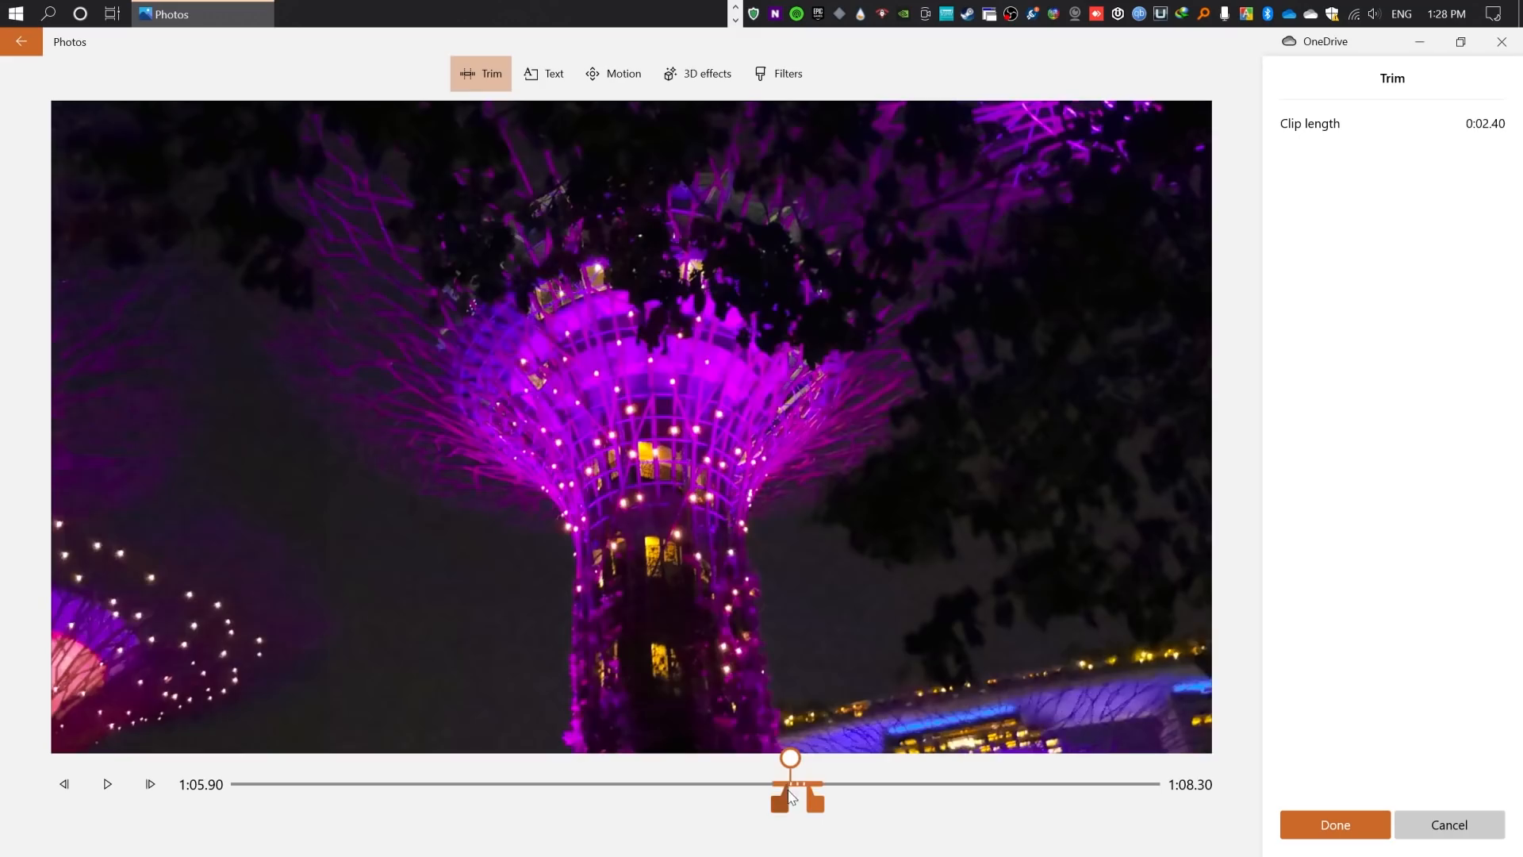
drag(814, 790, 886, 787)
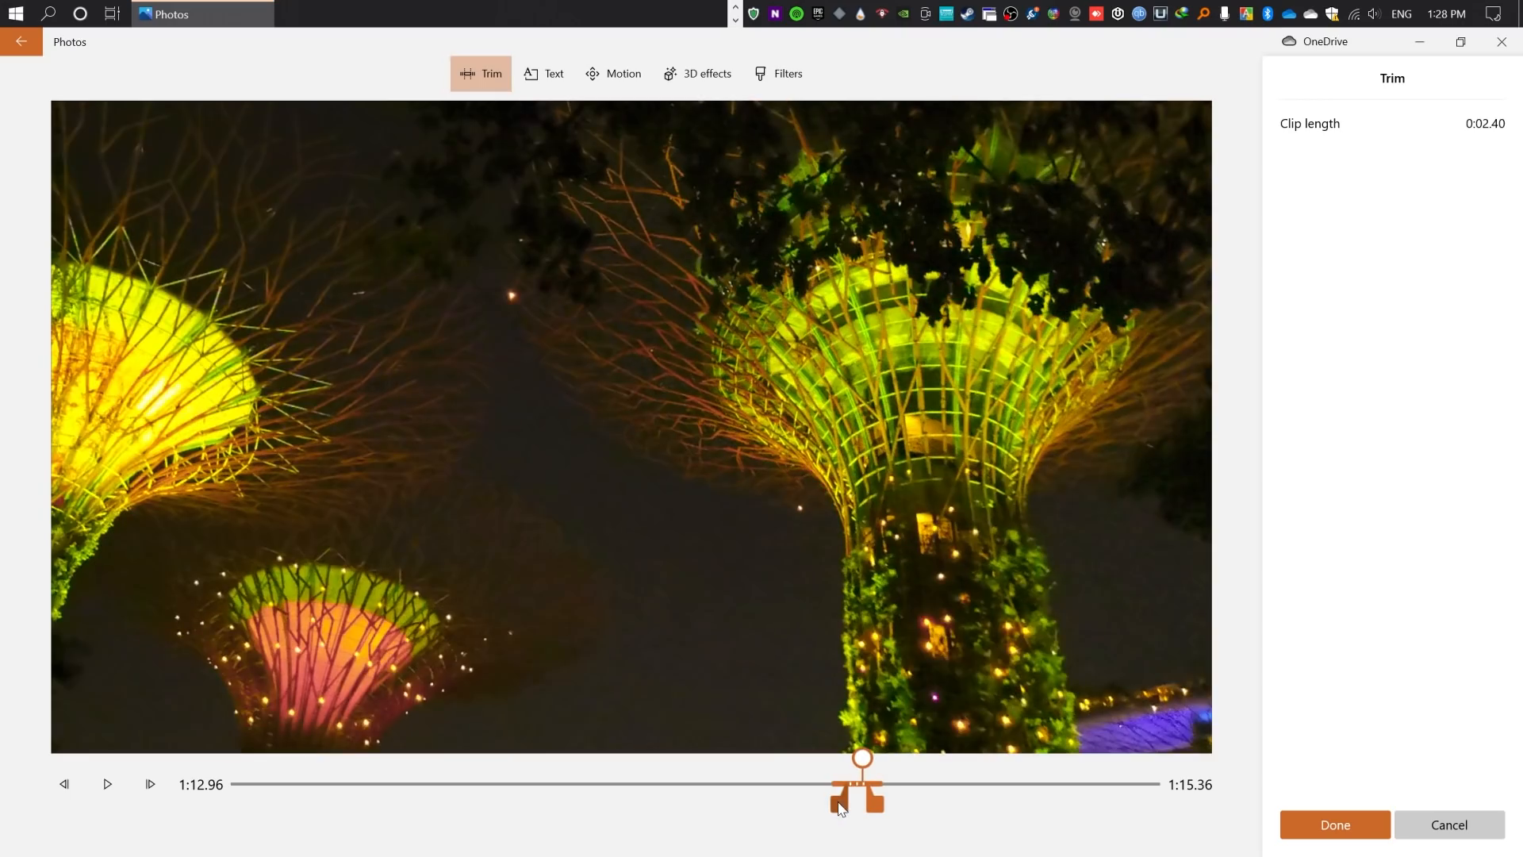
drag(845, 806, 837, 808)
drag(870, 806, 920, 787)
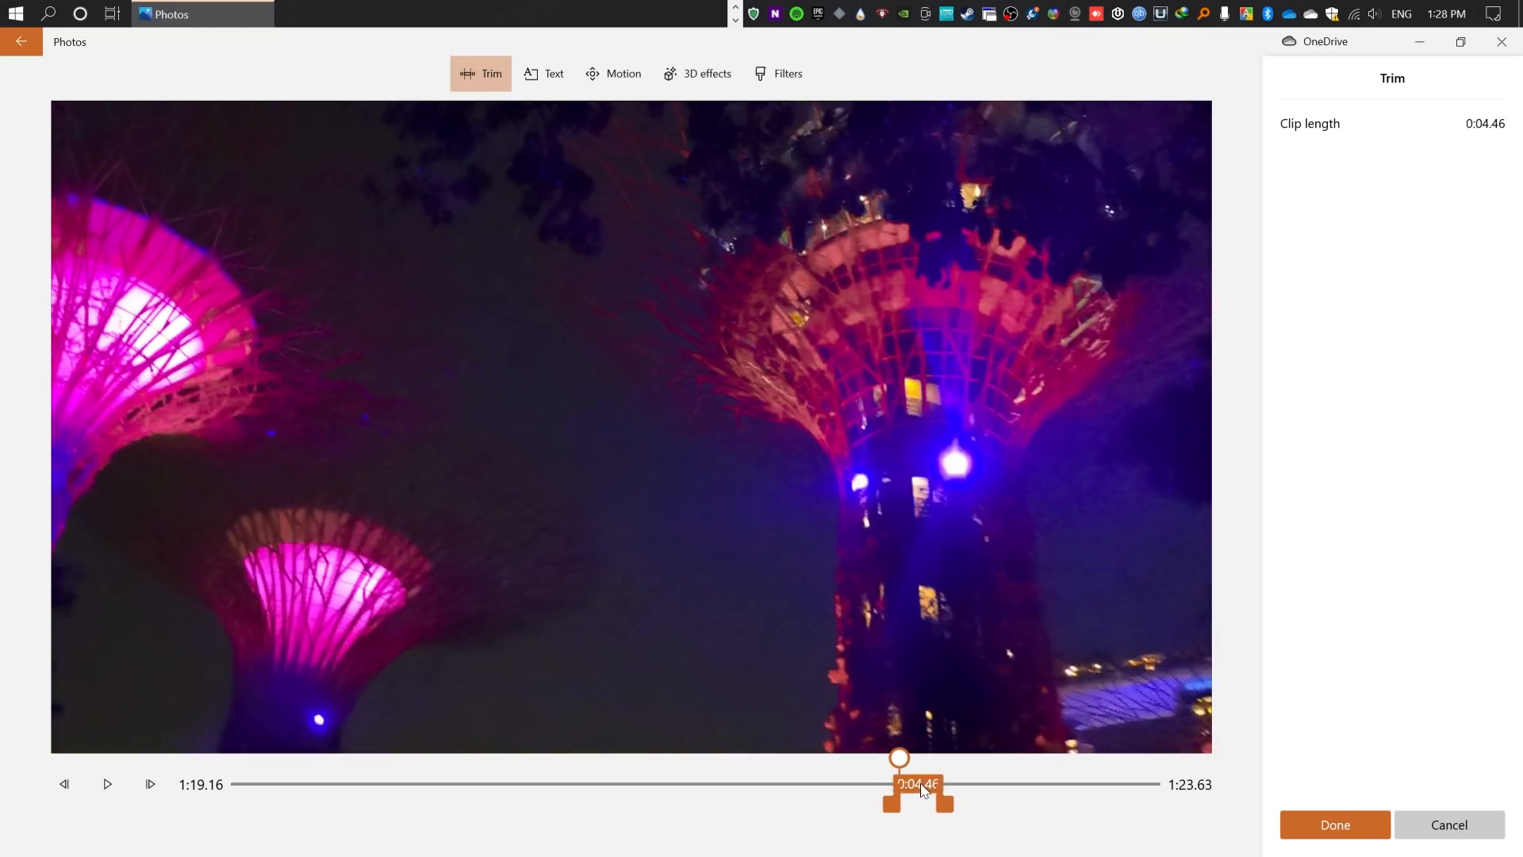
drag(922, 788, 838, 787)
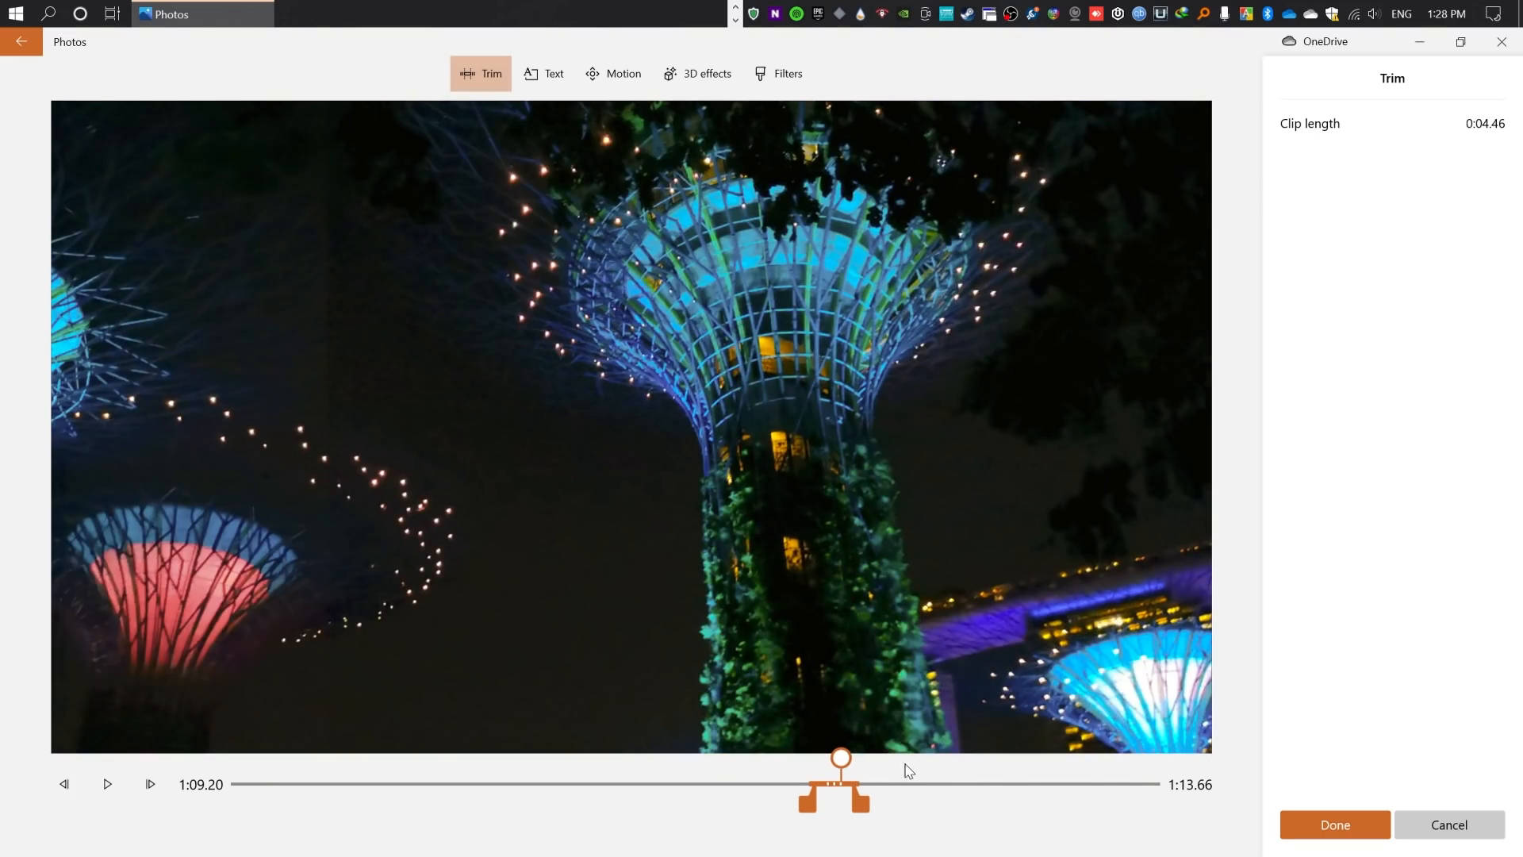
click(1309, 828)
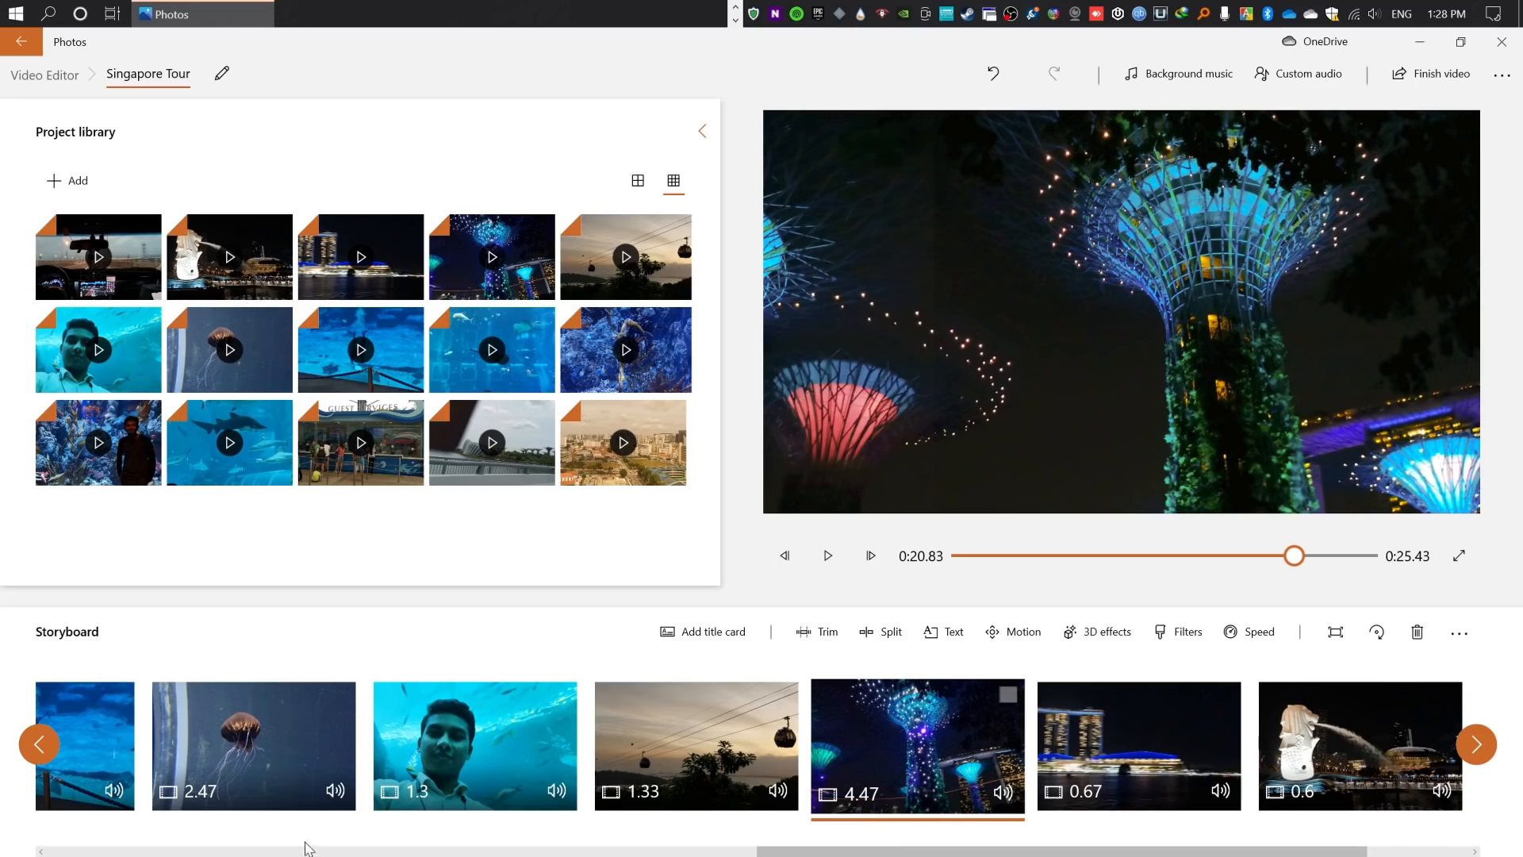
- Play the video preview from the trimmed supertree clip through to the night driving clip, and pause it there
click(361, 848)
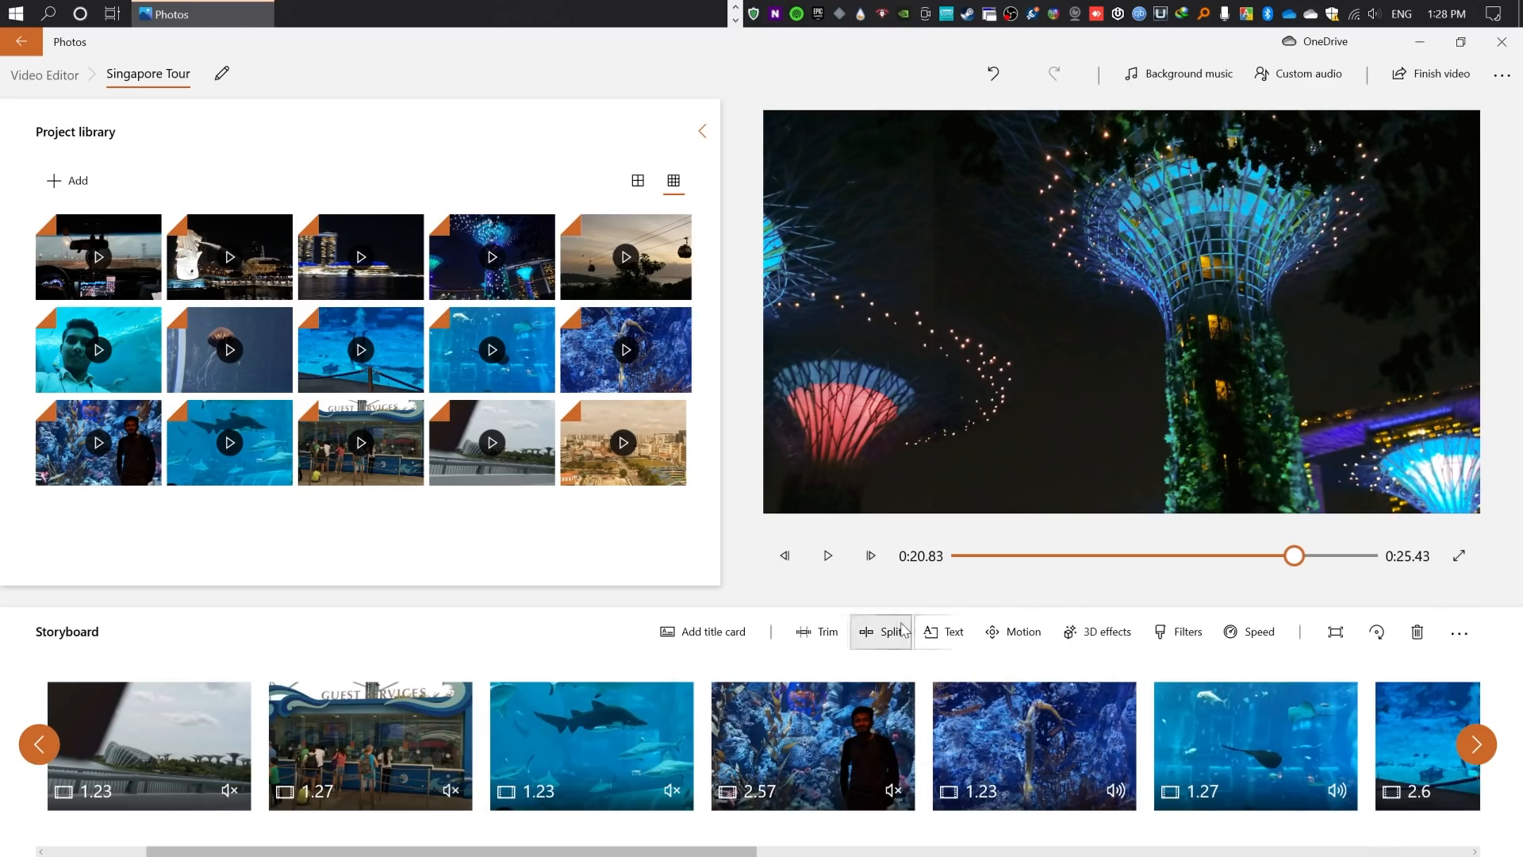
click(827, 555)
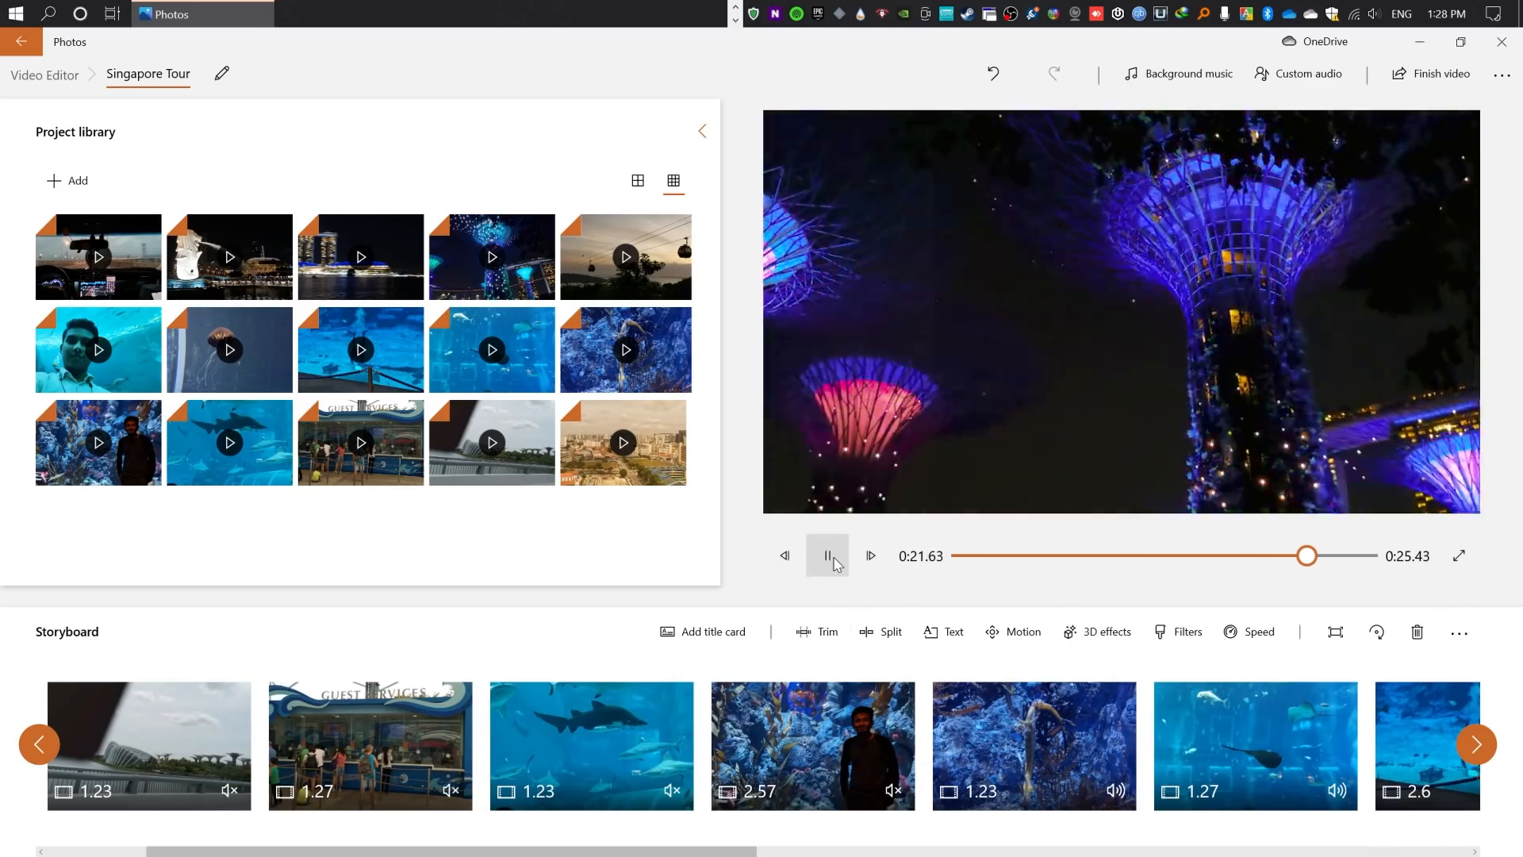
click(828, 556)
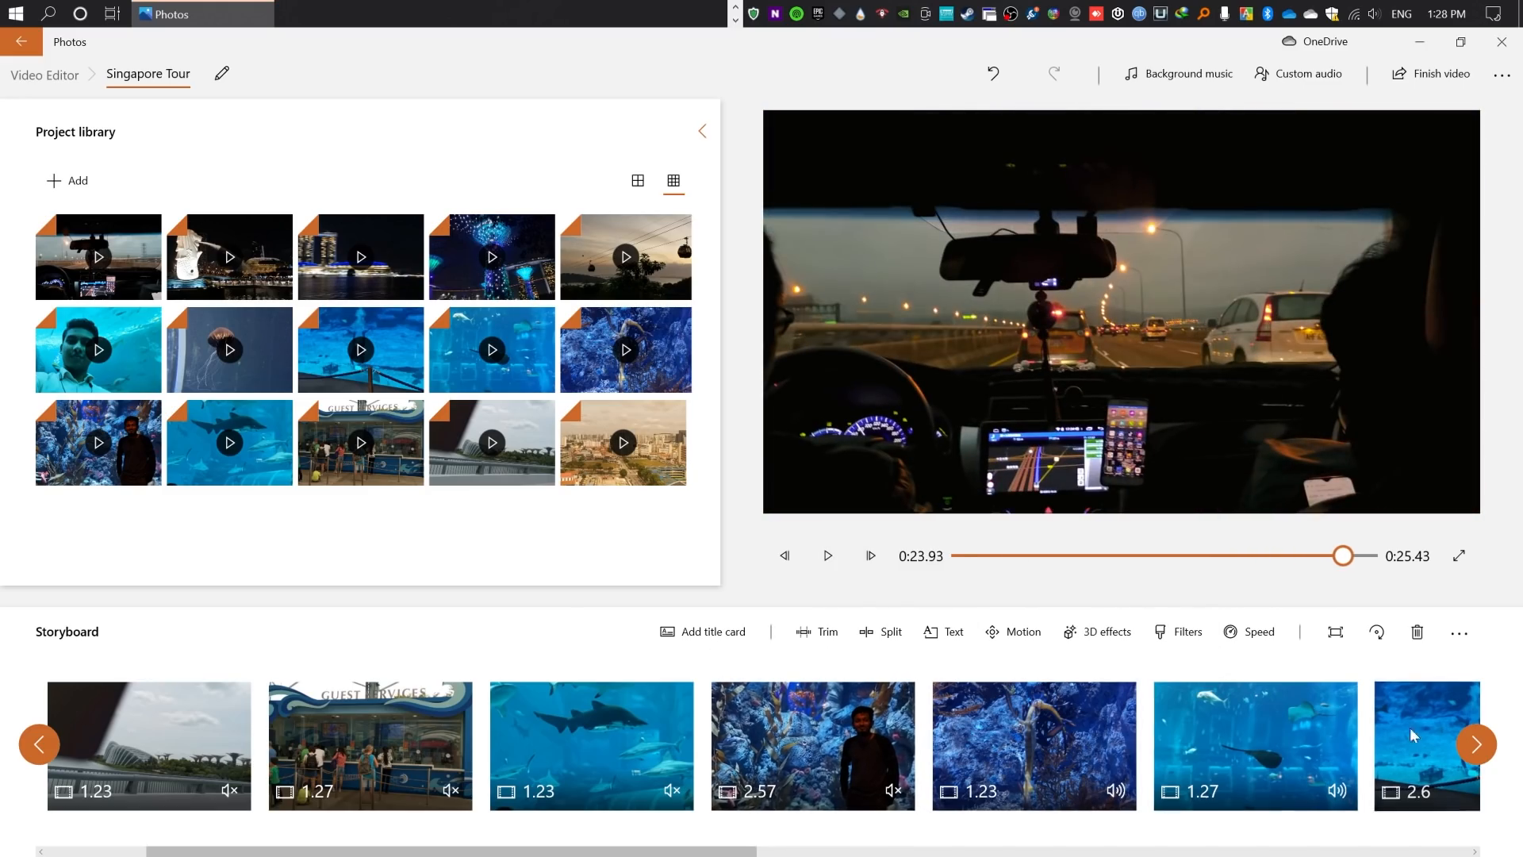
scroll(1449, 760, down, 2)
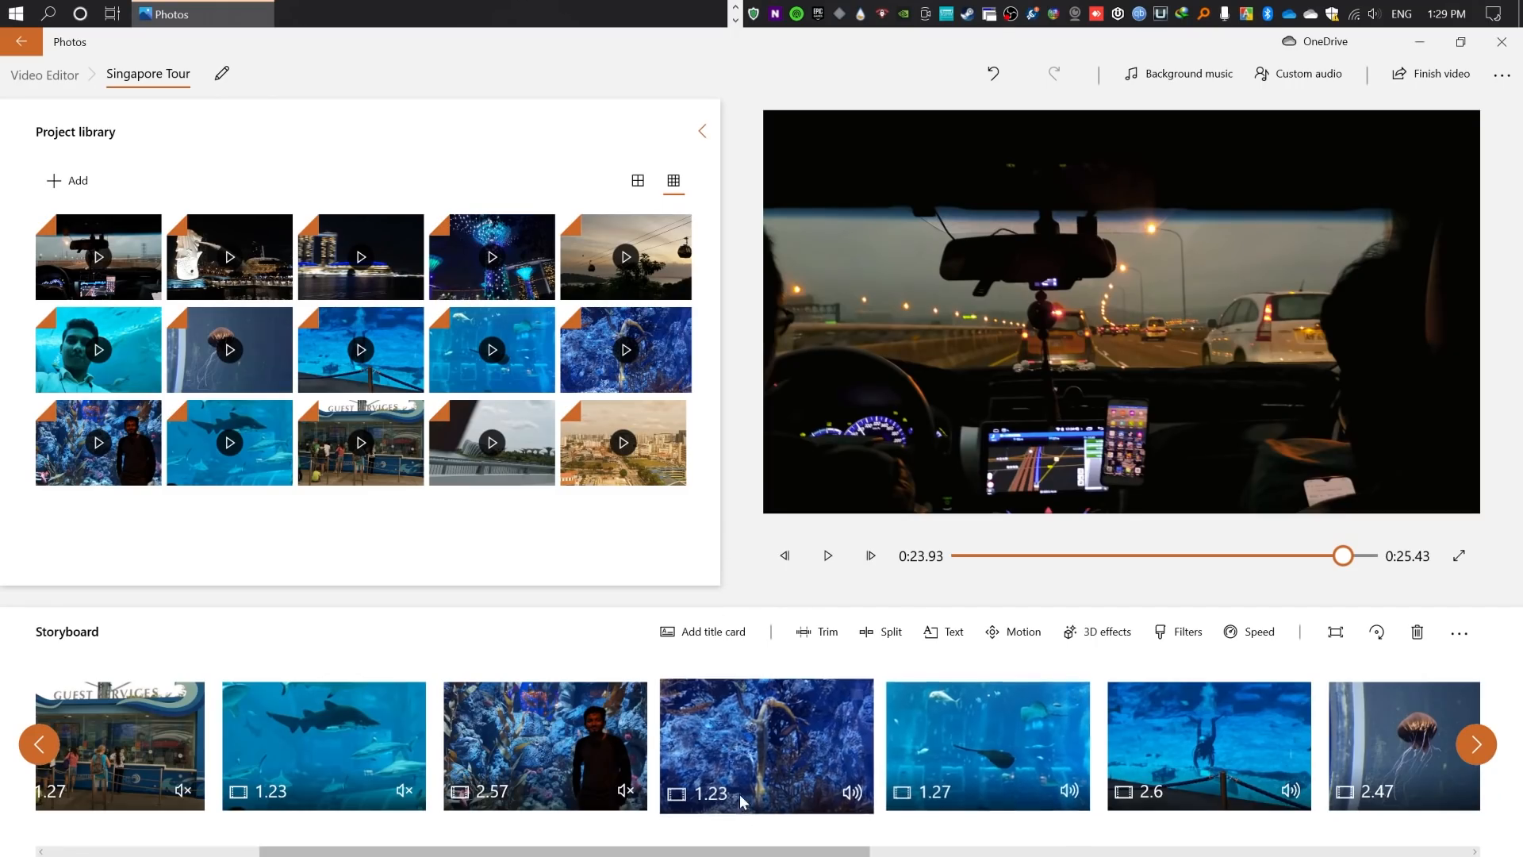
scroll(739, 793, up, 3)
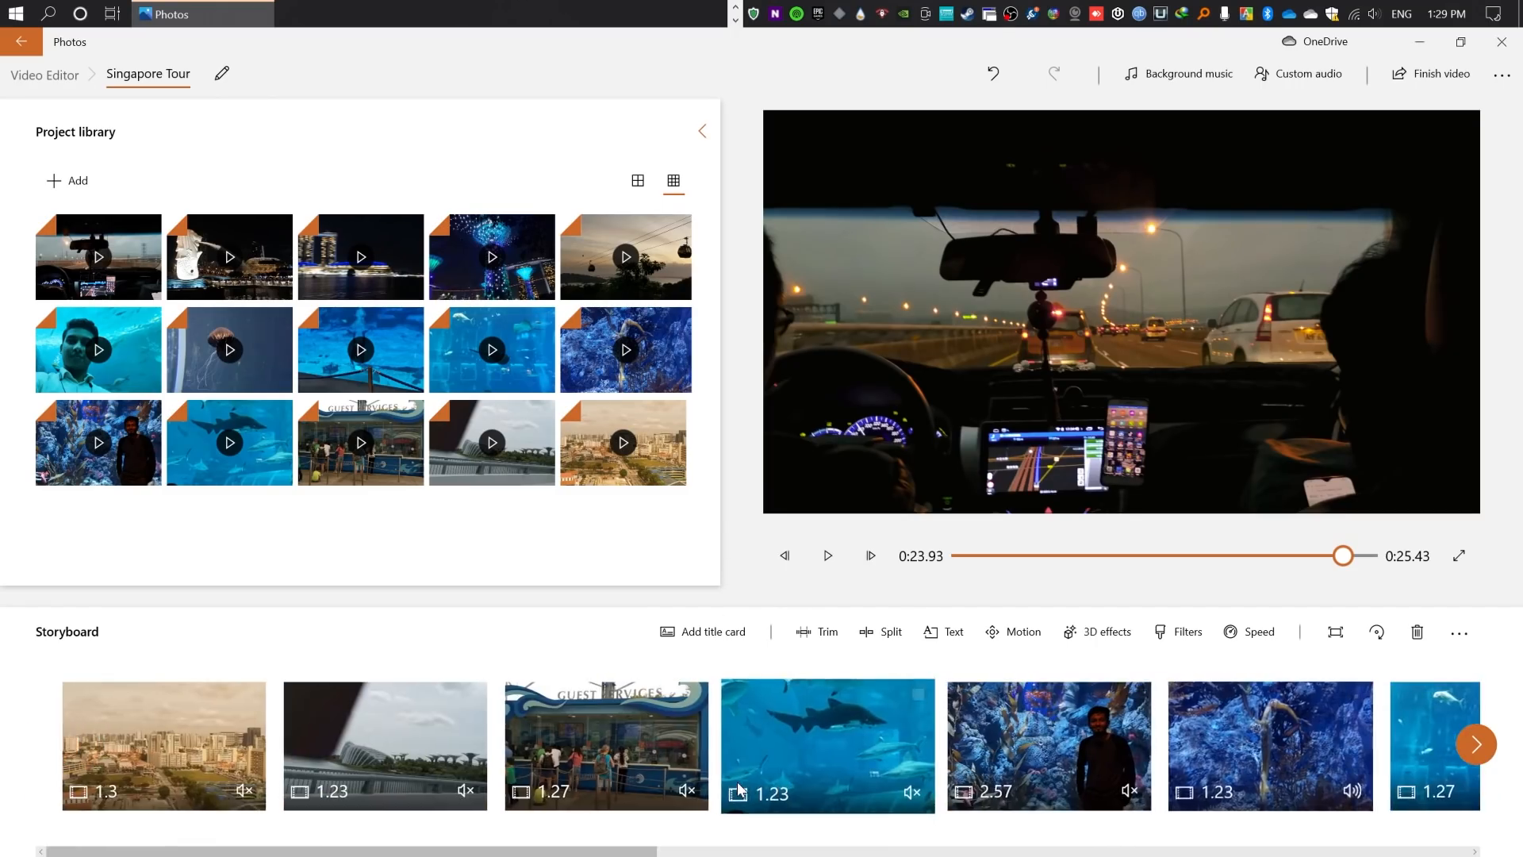
scroll(749, 767, down, 5)
scroll(749, 766, up, 5)
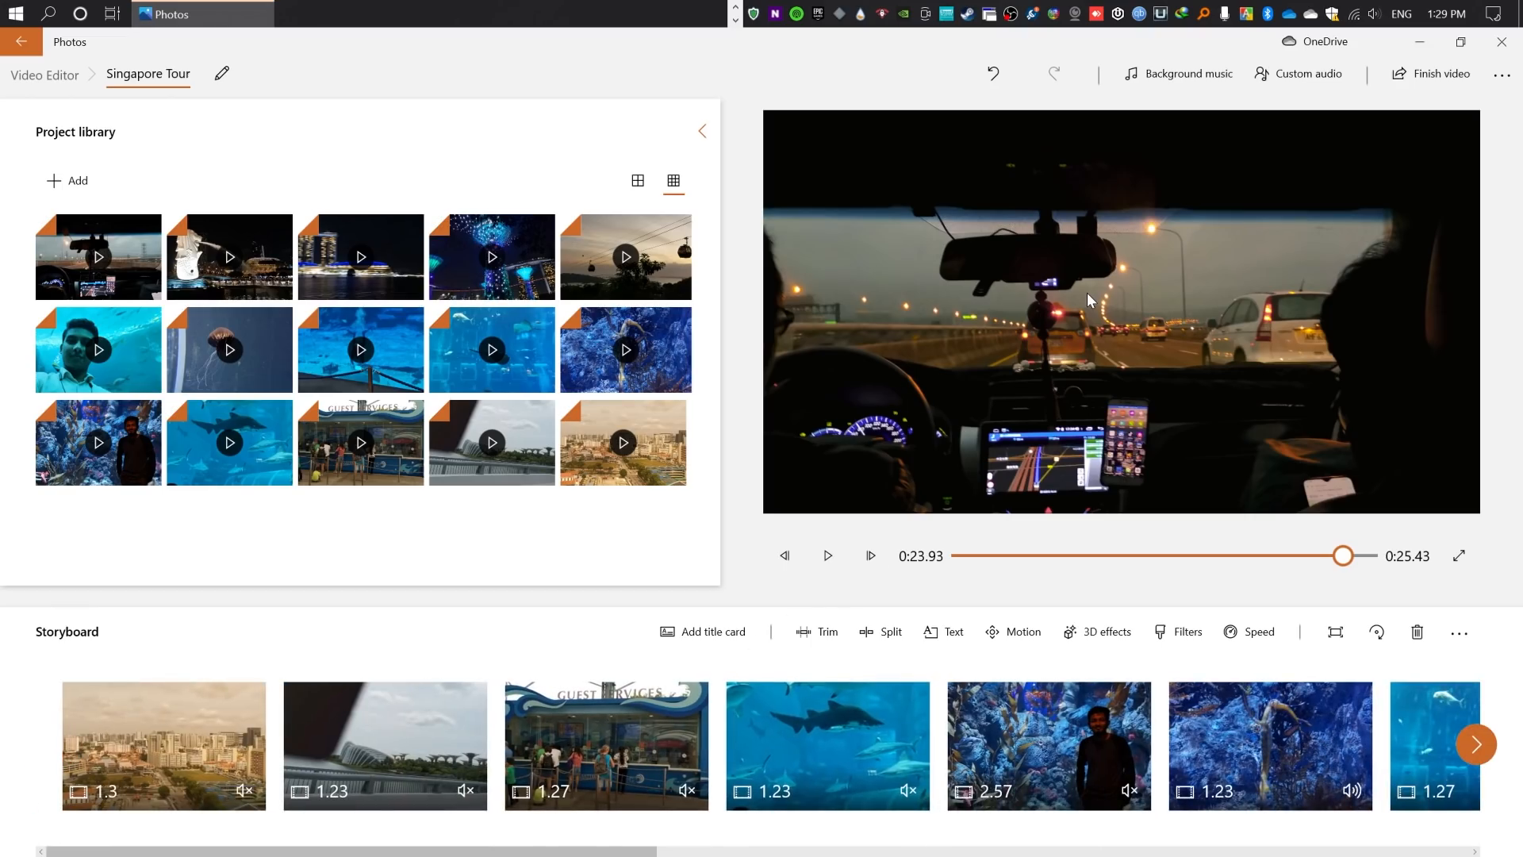
- Export the finished video at High 1080p quality to the Downloads folder as a video file named Singapore Tour
click(1432, 76)
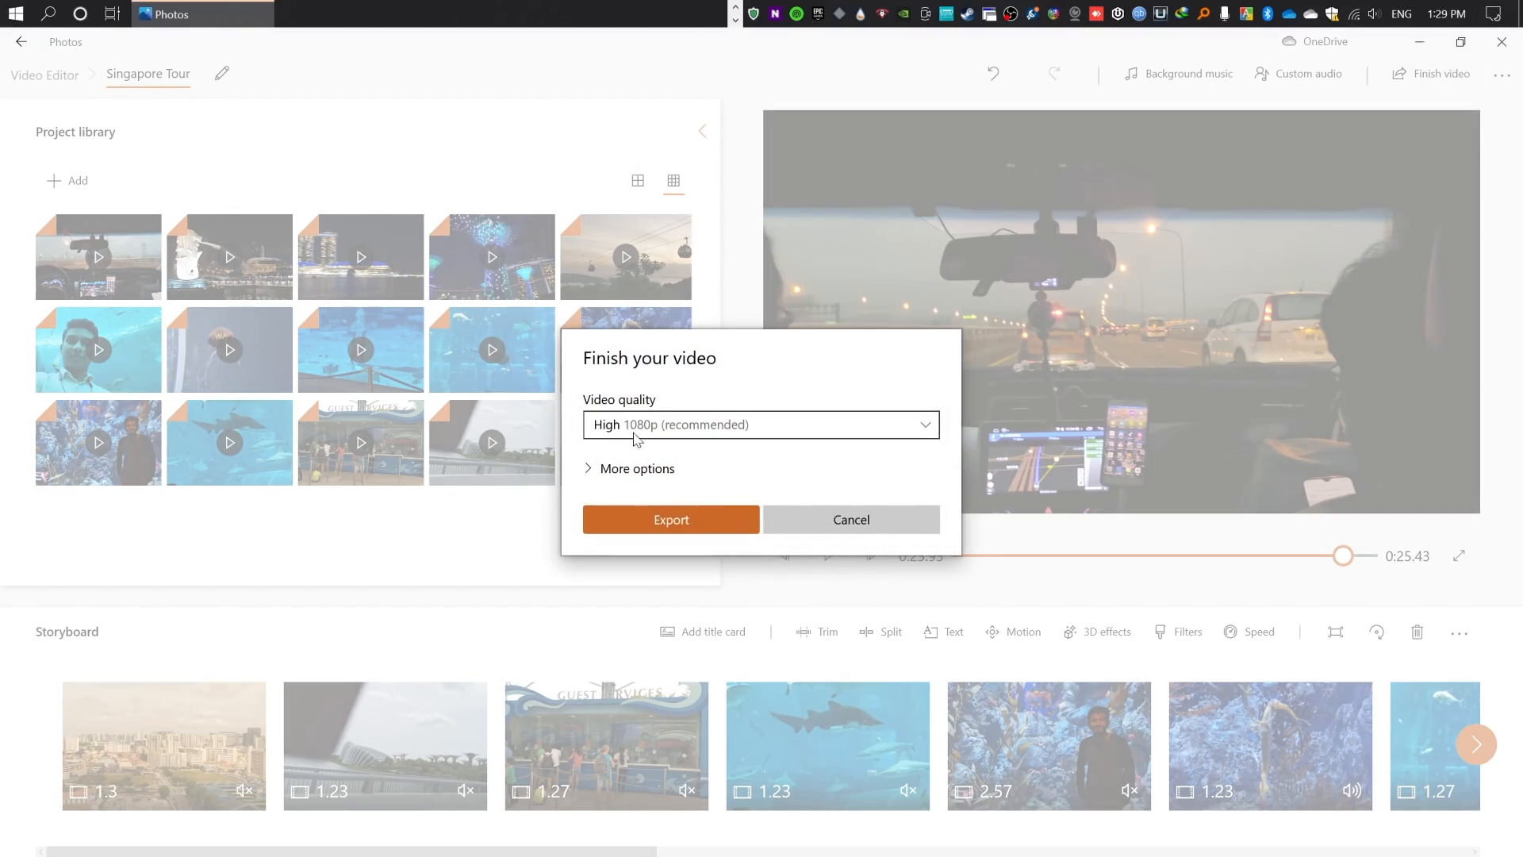
click(670, 430)
click(676, 432)
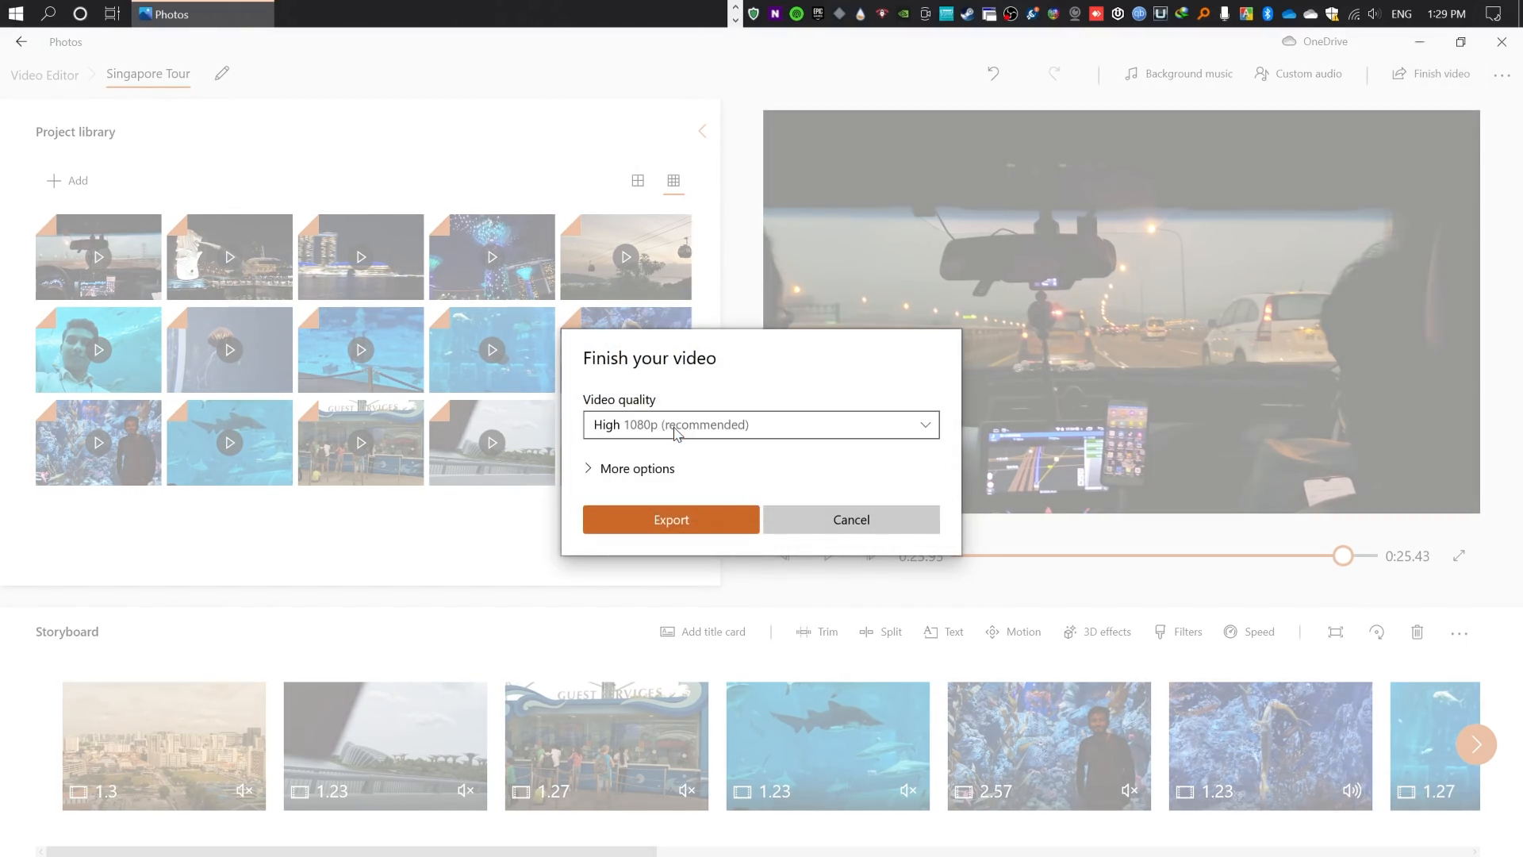
click(675, 525)
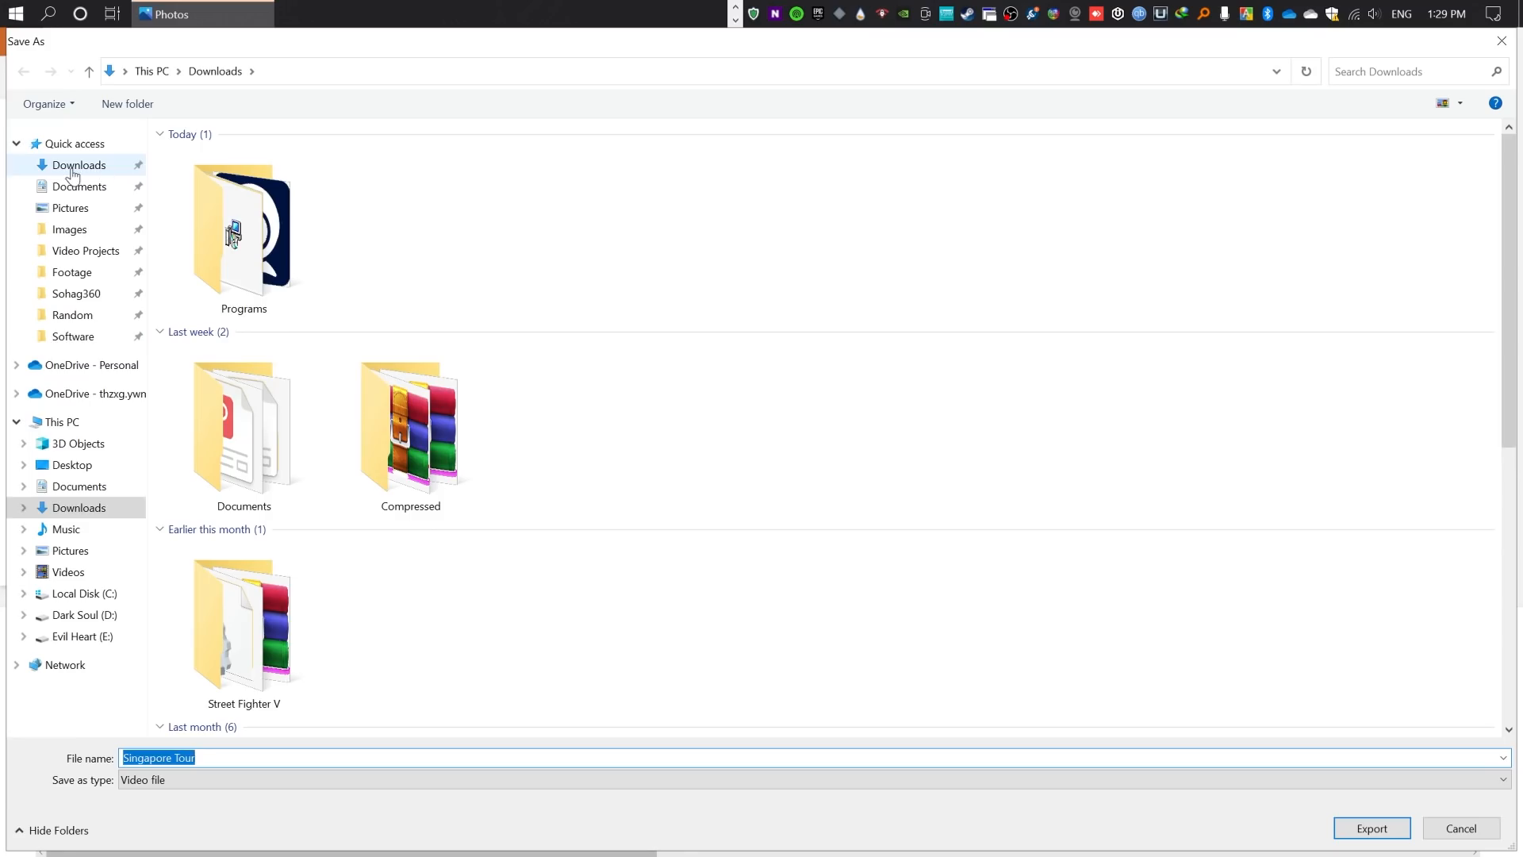
scroll(705, 300, down, 10)
scroll(671, 319, up, 10)
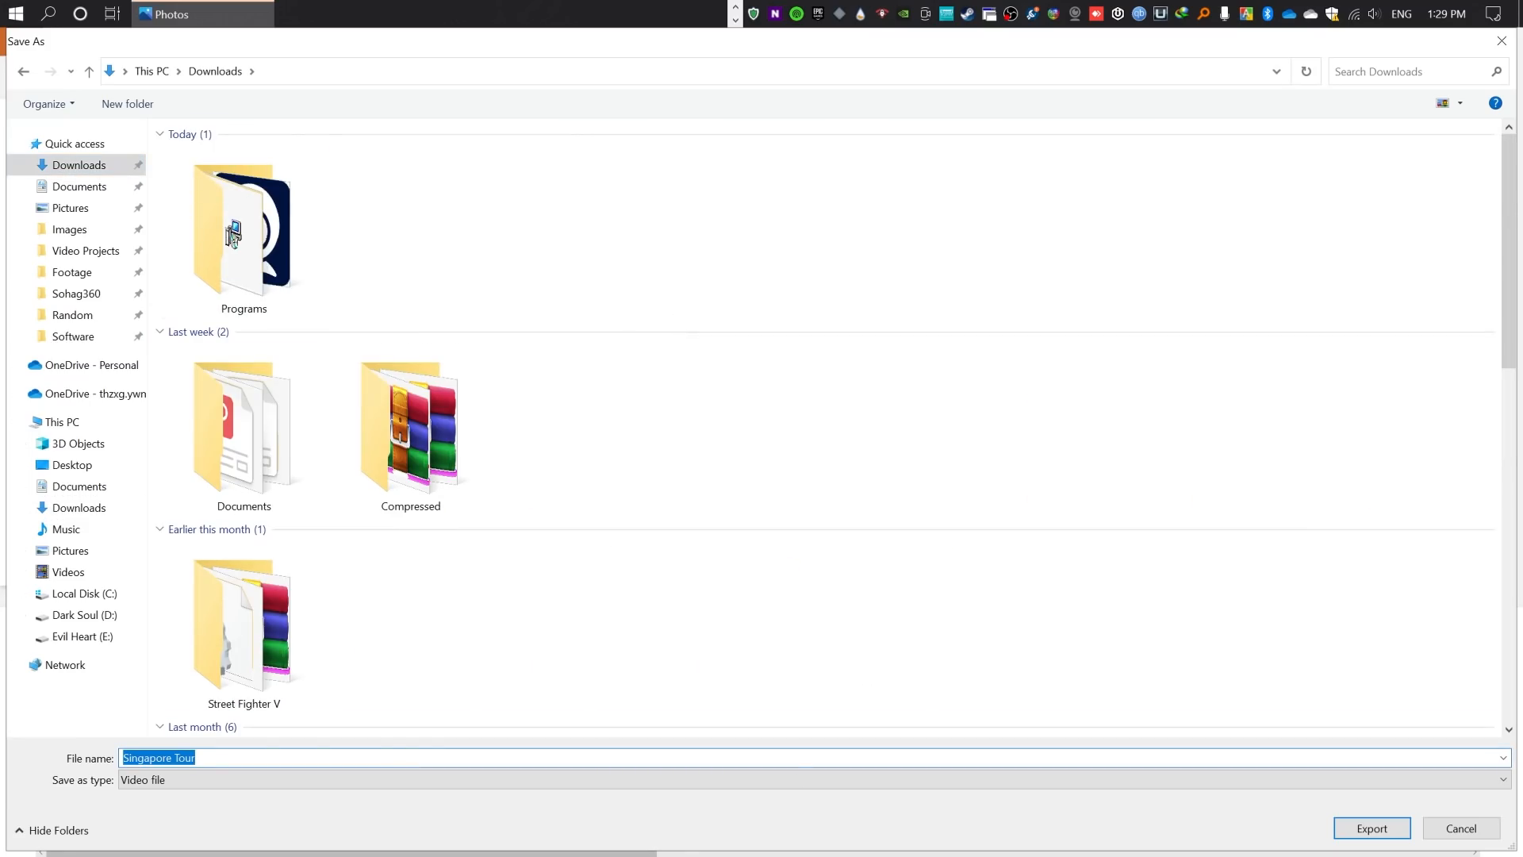
click(1376, 831)
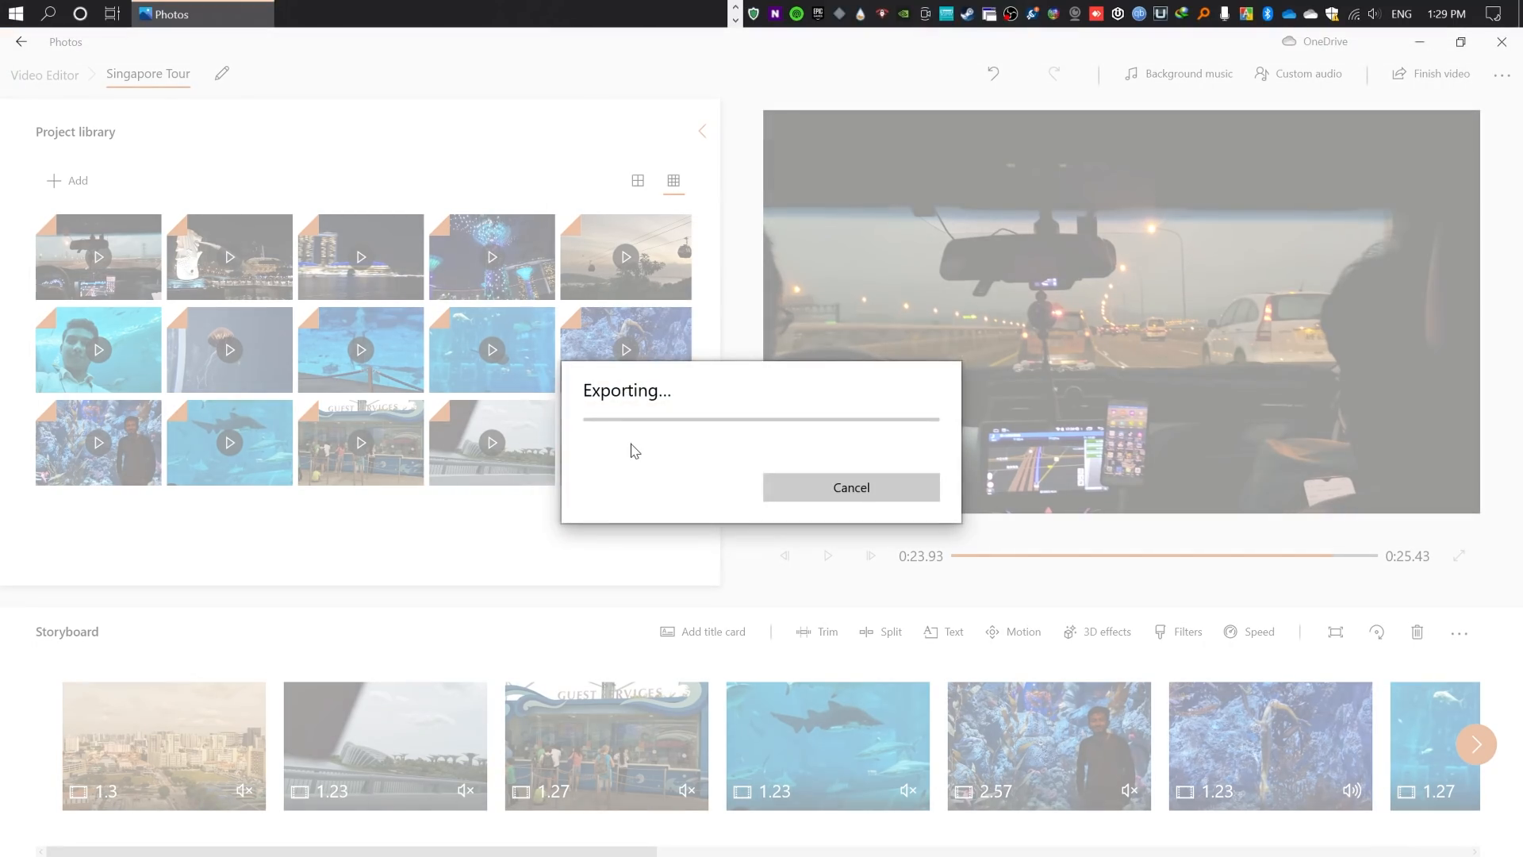